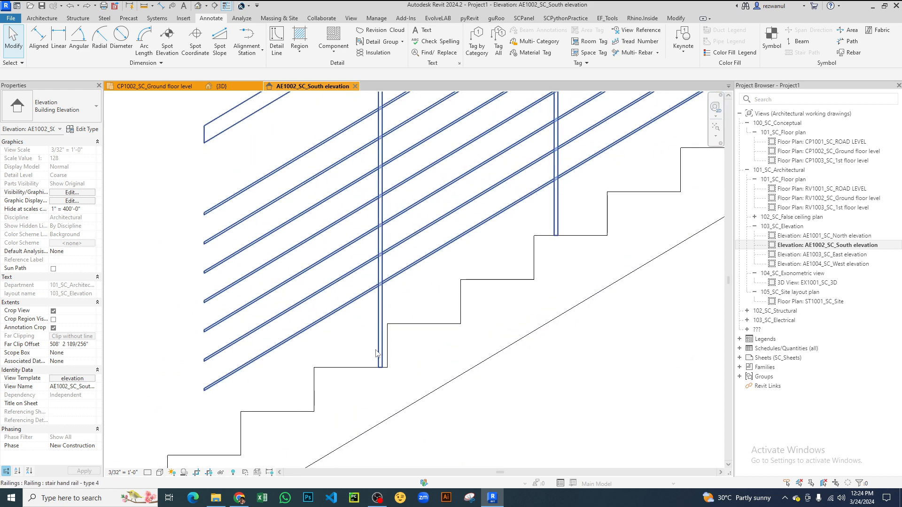
# Examine how the railing's balusters and rail ends sit on the lower stair treads in the South elevation
pyautogui.scroll(2, 381, 362)
pyautogui.moveTo(404, 319); pyautogui.dragTo(431, 398, button='middle')
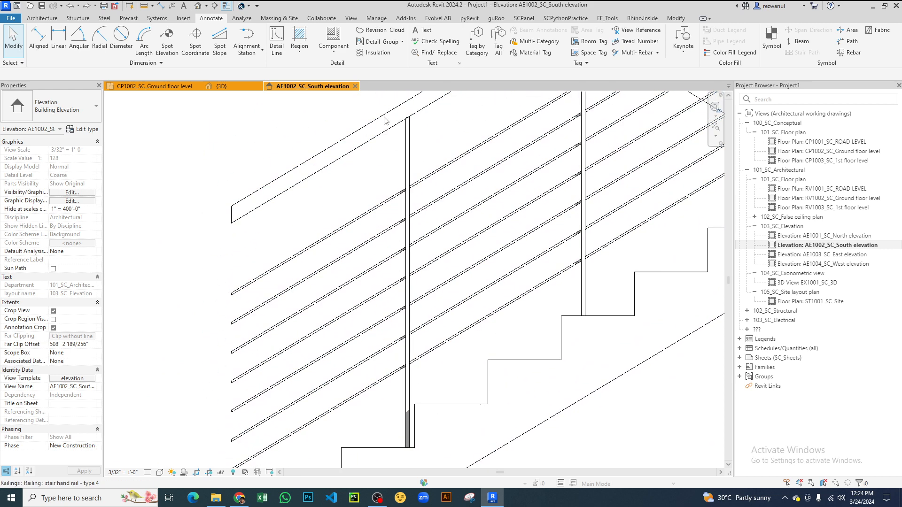
pyautogui.moveTo(406, 340); pyautogui.dragTo(419, 241, button='middle')
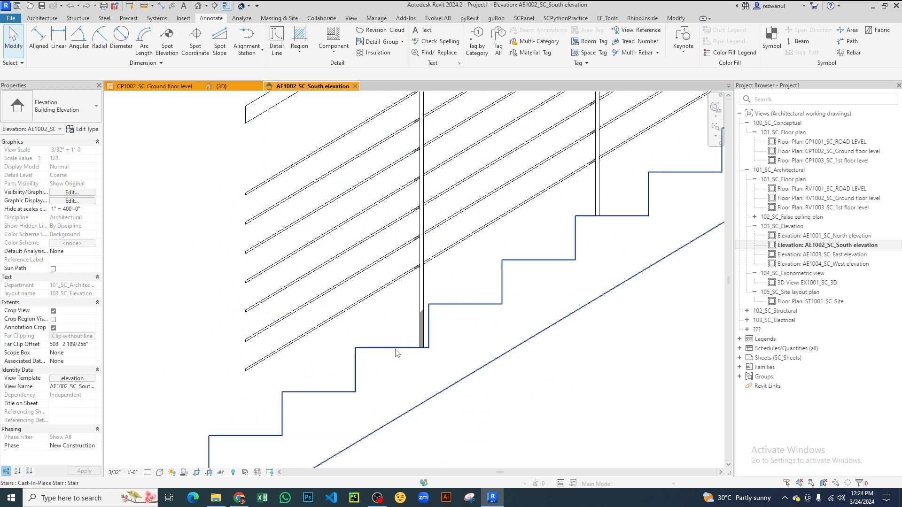
pyautogui.scroll(-2, 394, 353)
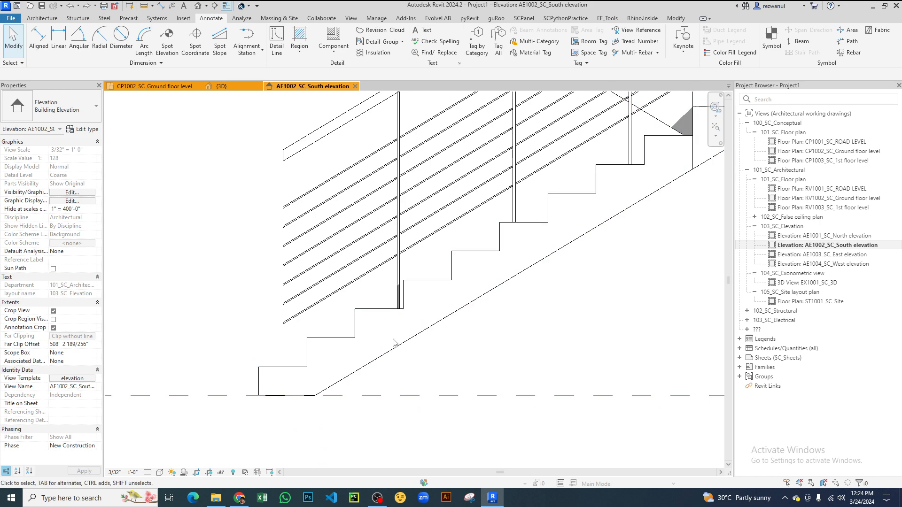
pyautogui.moveTo(325, 335); pyautogui.dragTo(327, 399, button='middle')
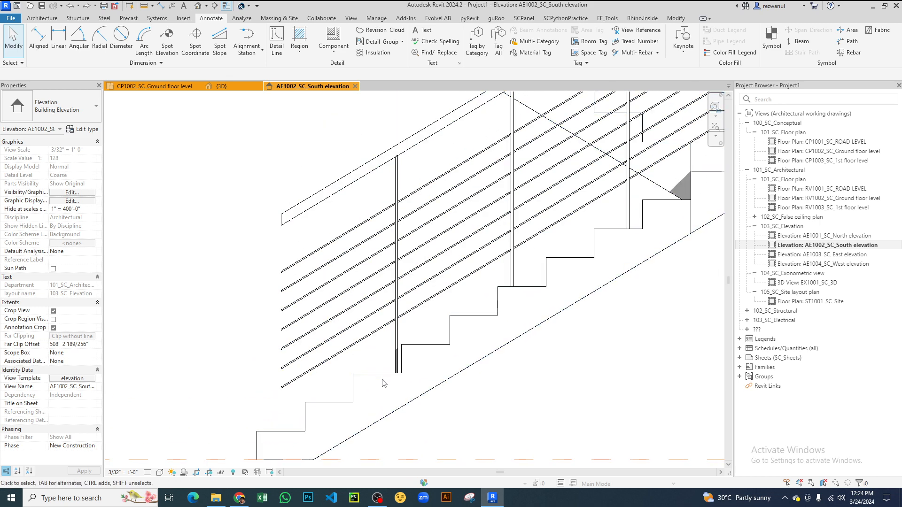
pyautogui.moveTo(367, 365); pyautogui.dragTo(366, 287, button='middle')
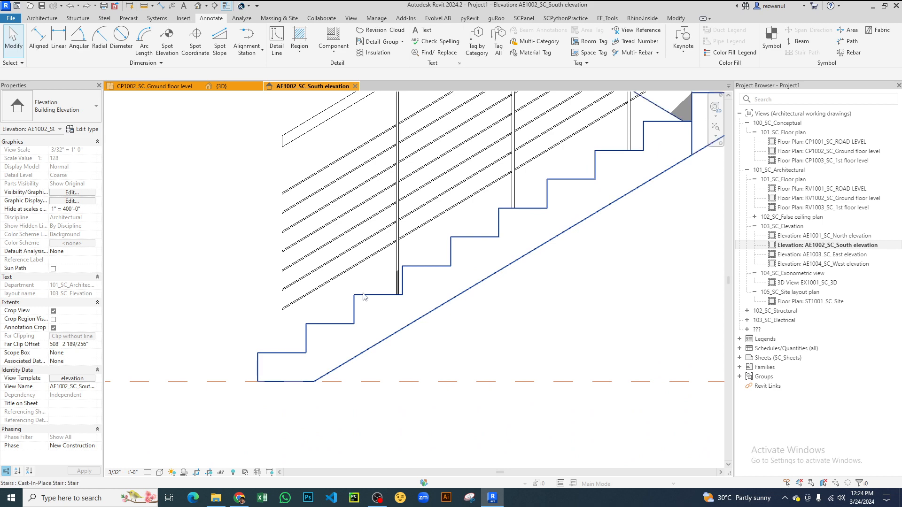
pyautogui.doubleClick(357, 269)
pyautogui.click(506, 345)
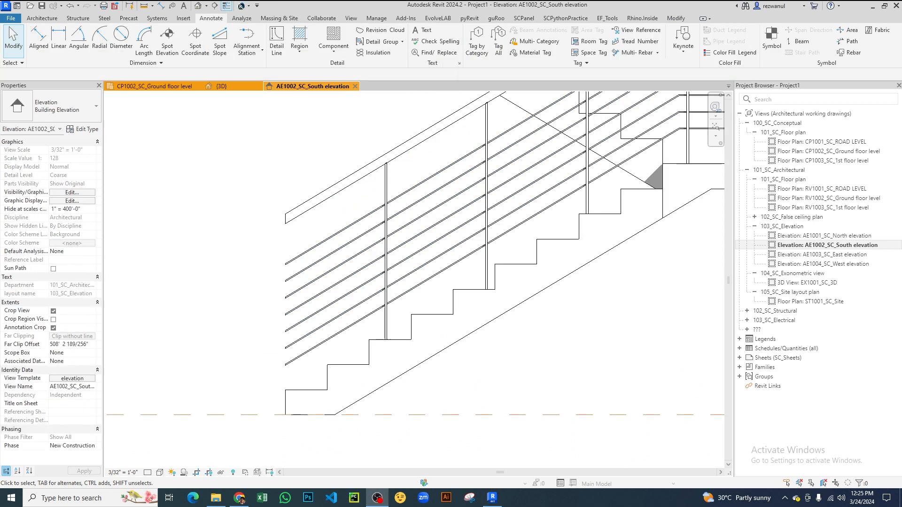
pyautogui.scroll(1, 286, 336)
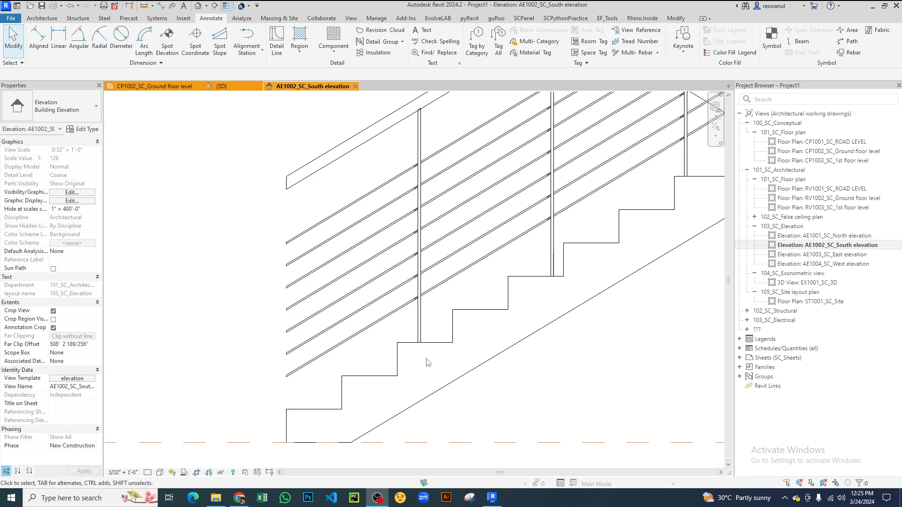
pyautogui.scroll(2, 436, 354)
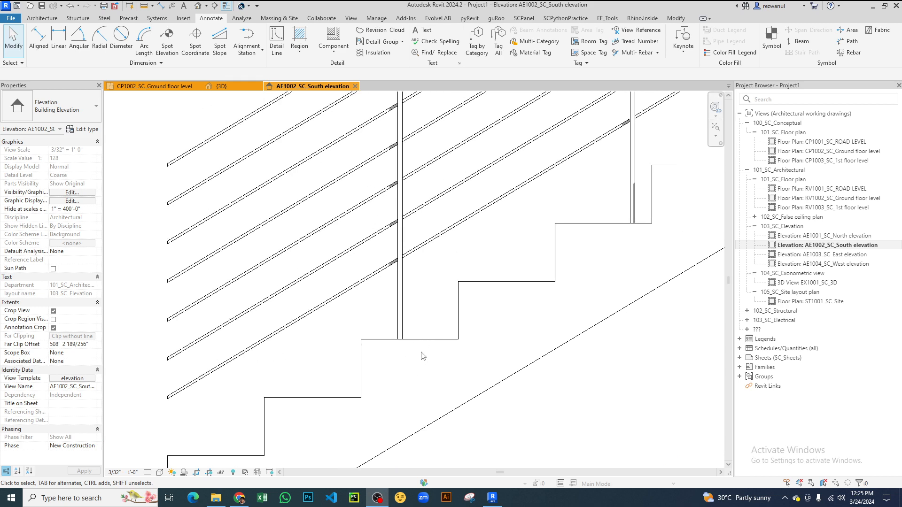
pyautogui.scroll(-3, 403, 331)
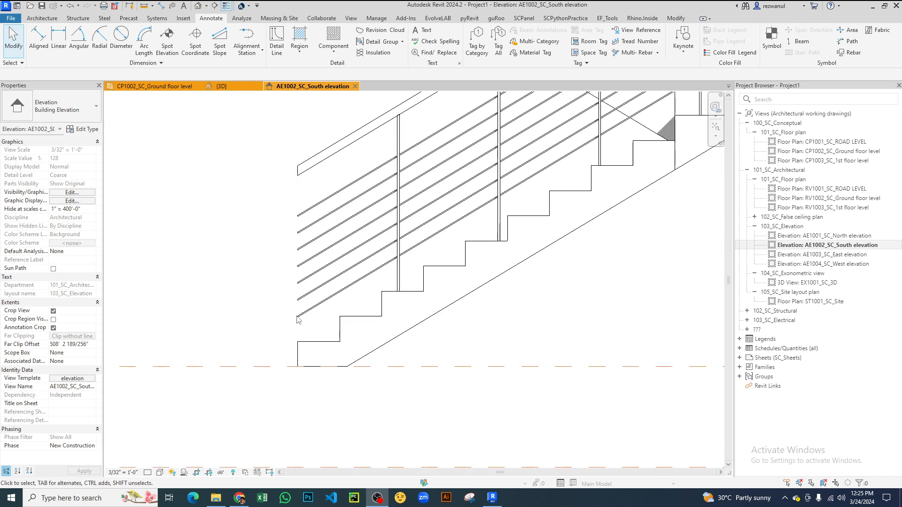
# Open the CP1002_SC_Ground floor level plan at the starting end of the stair railing
pyautogui.click(160, 87)
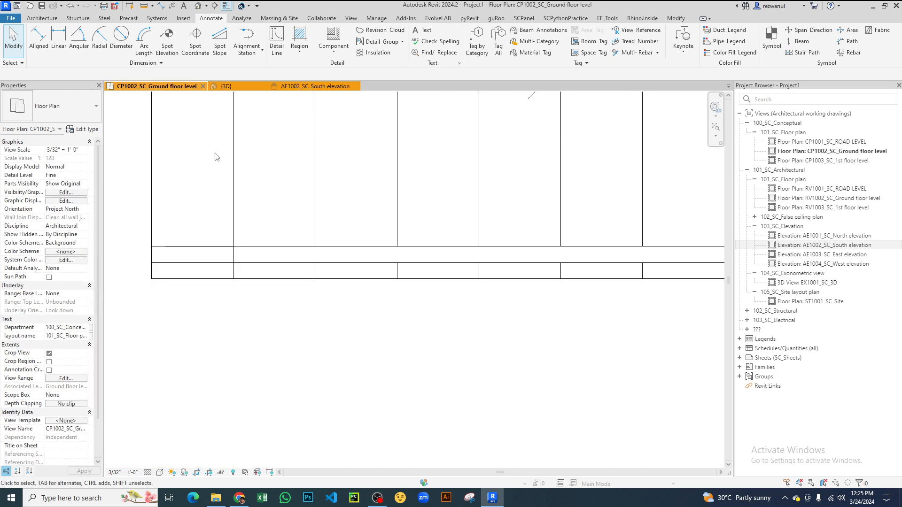
pyautogui.moveTo(191, 296); pyautogui.dragTo(303, 337, button='middle')
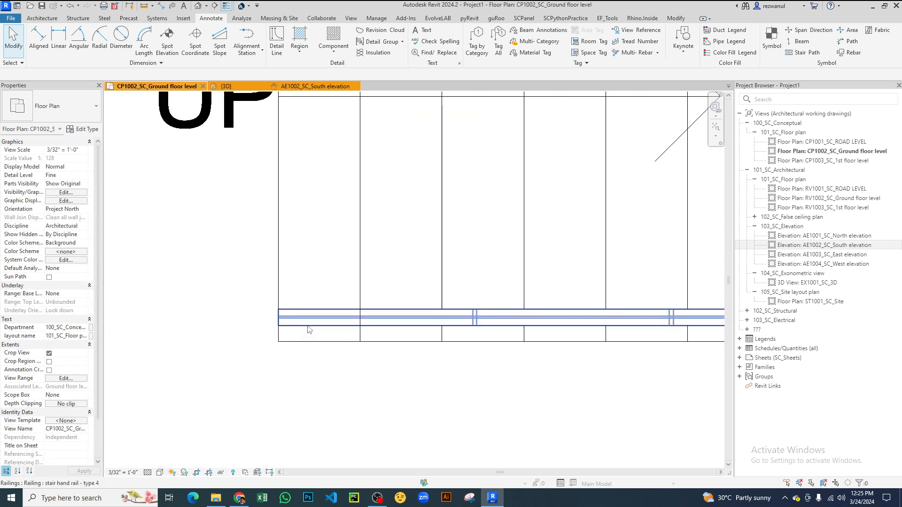
pyautogui.scroll(2, 316, 354)
pyautogui.scroll(-3, 318, 337)
pyautogui.moveTo(337, 322); pyautogui.dragTo(312, 334, button='middle')
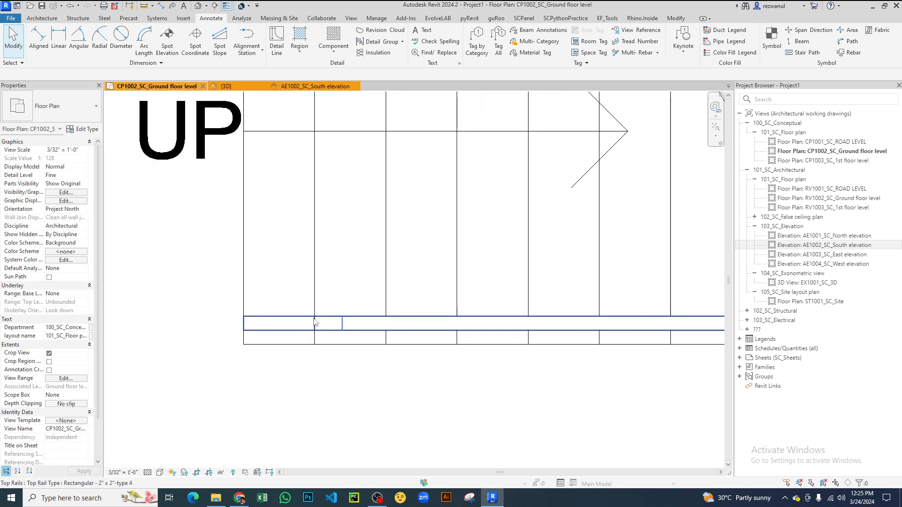
pyautogui.scroll(1, 284, 353)
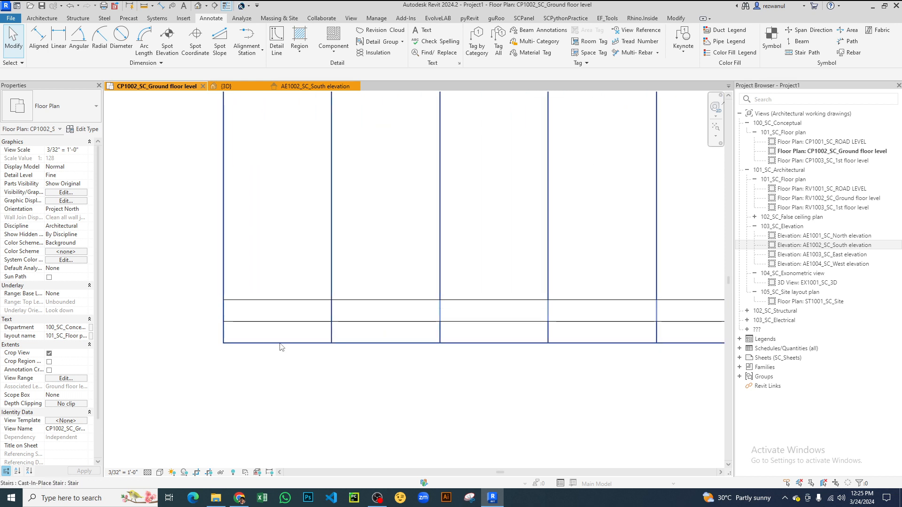
pyautogui.hotkey('ctrl', '2')
pyautogui.moveTo(279, 336); pyautogui.dragTo(279, 359)
pyautogui.press('Escape')
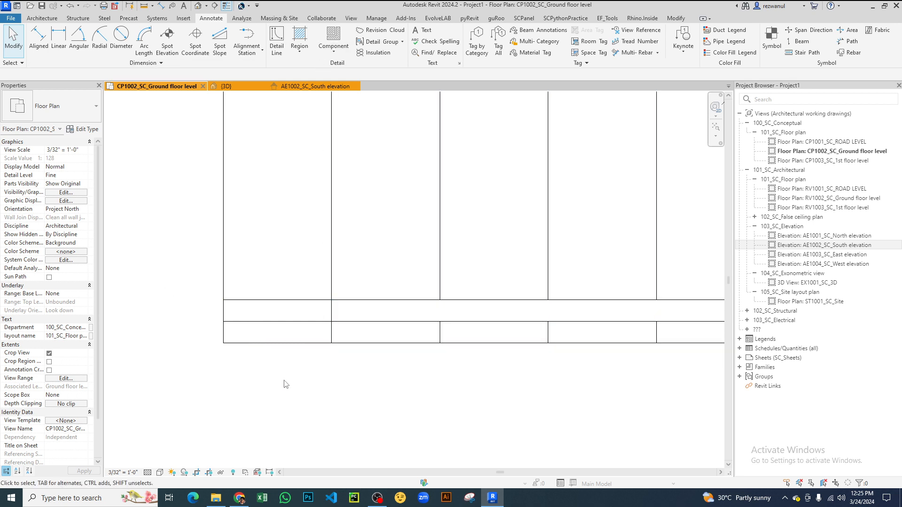
pyautogui.press('d')
pyautogui.press('l')
pyautogui.press('Escape')
pyautogui.press('Escape')
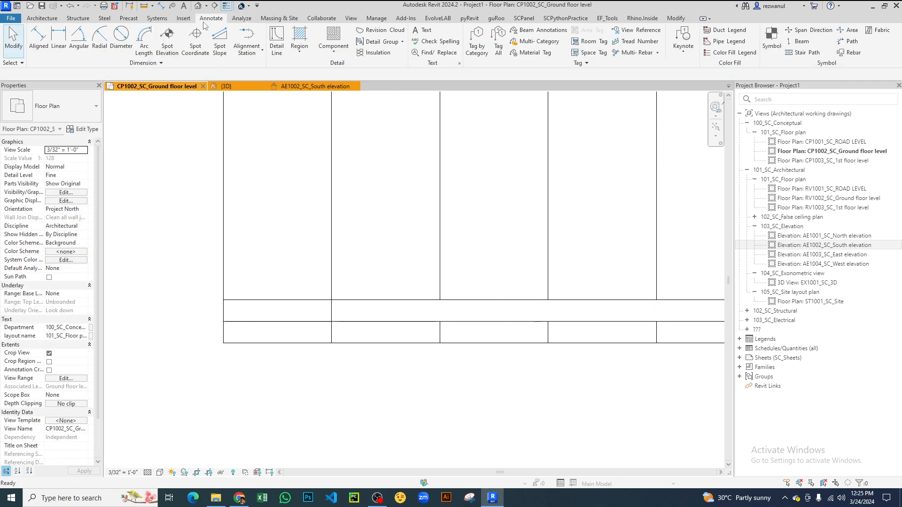
# Draw detail lines from the stair's lower-left corner: 5" along the outer edge, followed by about 5 3/4" perpendicular away from the stair
pyautogui.click(276, 43)
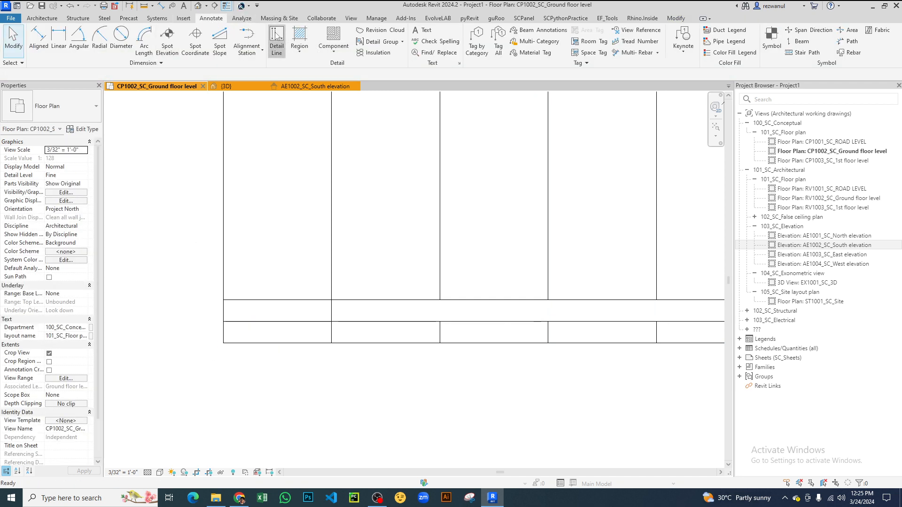
pyautogui.click(224, 346)
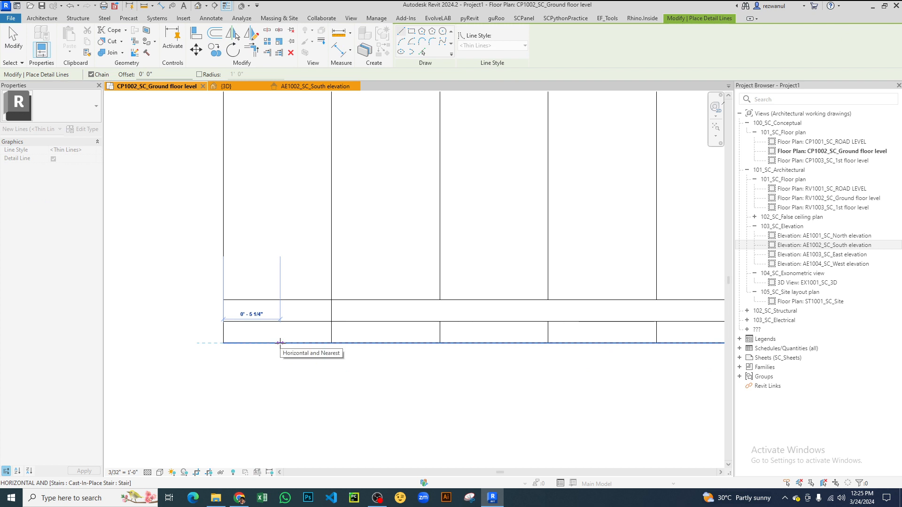
pyautogui.write('5"')
pyautogui.press('Return')
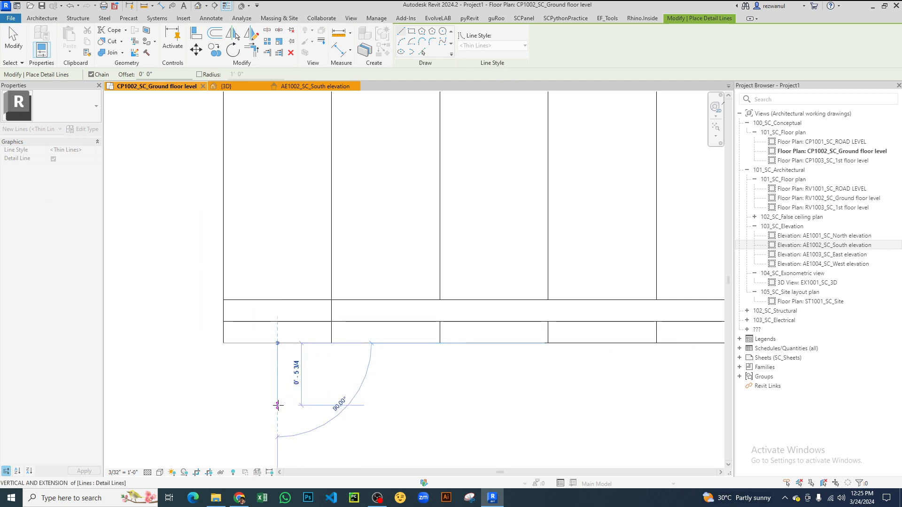
pyautogui.click(277, 405)
pyautogui.press('Escape')
pyautogui.press('Escape')
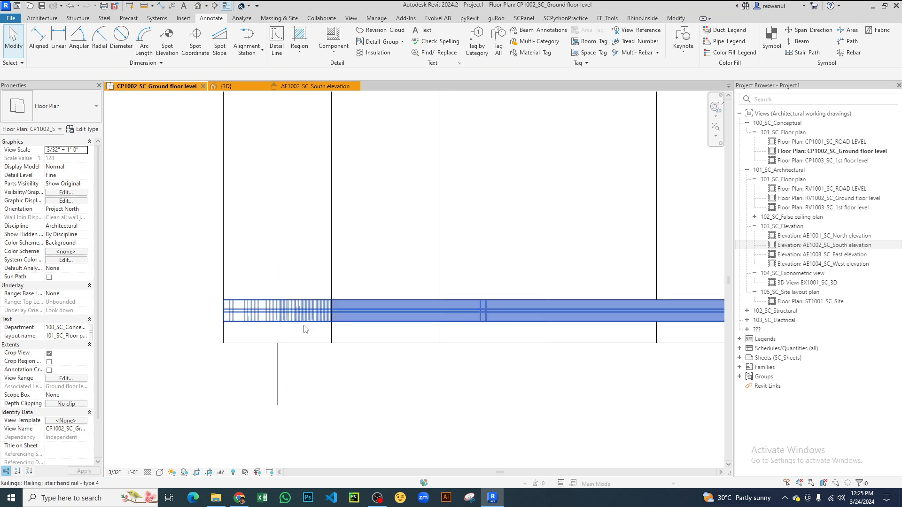
# Edit the stair railing's path so its starting end meets the 5" reference line, and finish the sketch
pyautogui.doubleClick(303, 330)
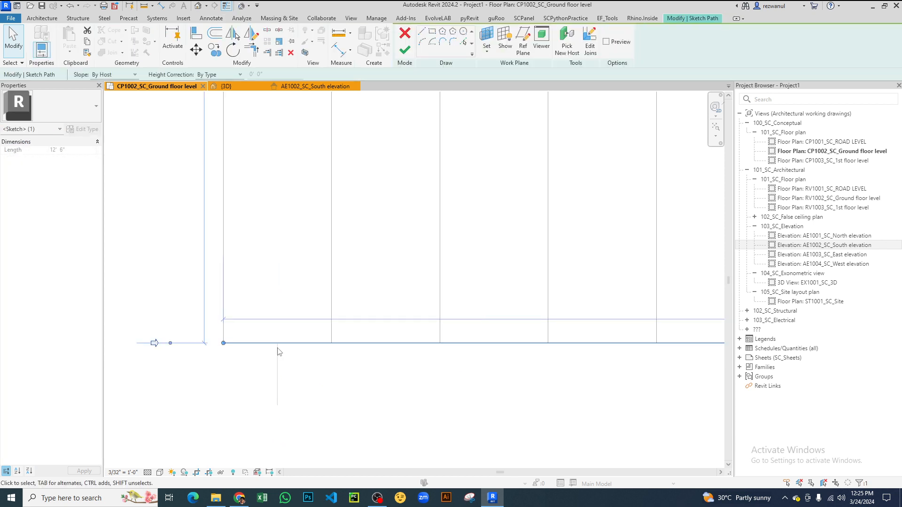
pyautogui.moveTo(224, 345); pyautogui.dragTo(278, 343)
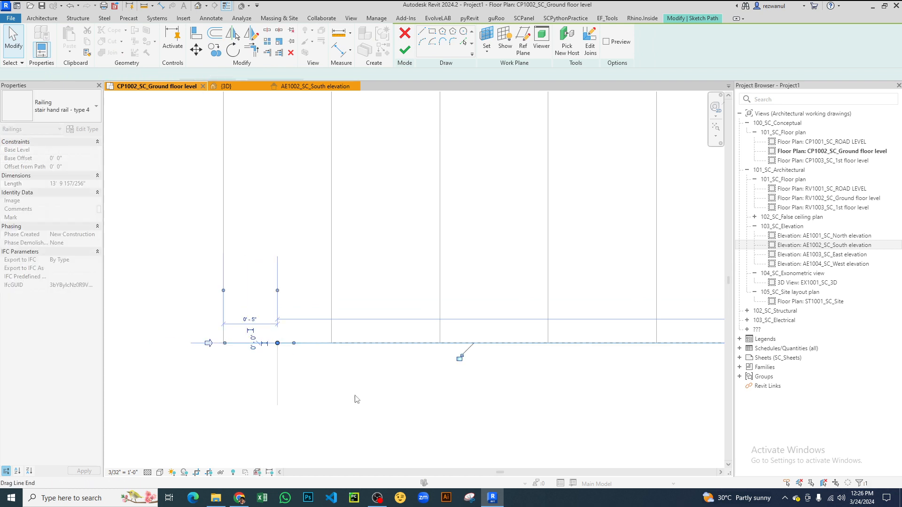
pyautogui.click(404, 49)
pyautogui.click(327, 408)
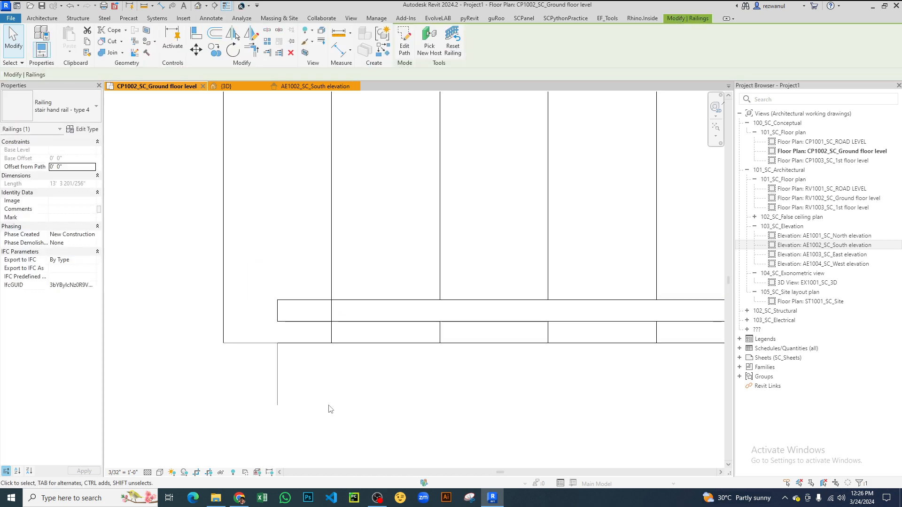
# Delete the perpendicular reference detail line beside the railing's starting end
pyautogui.scroll(-2, 234, 278)
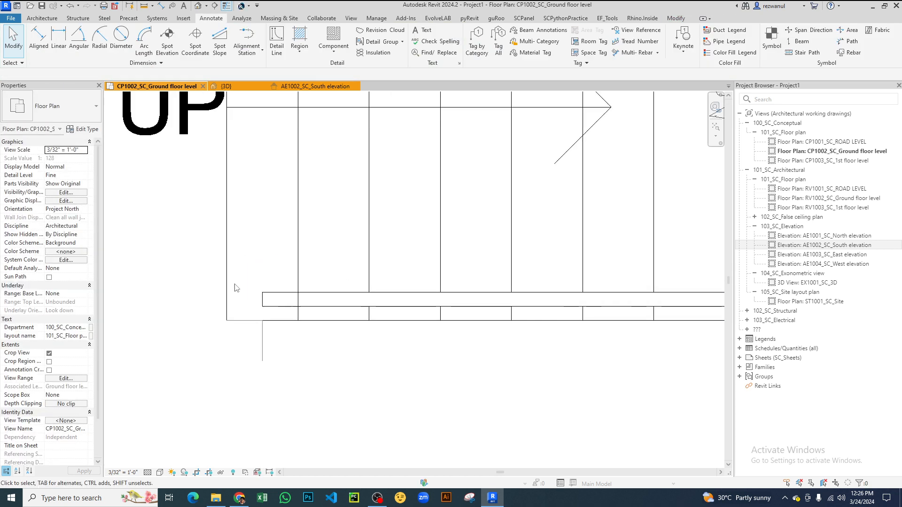
pyautogui.click(262, 342)
pyautogui.press('Delete')
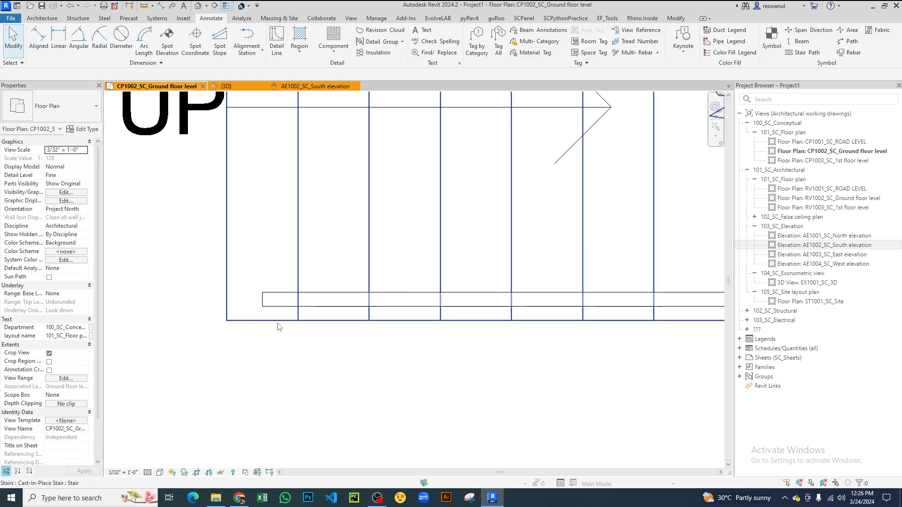
# Open the South elevation and review the regular baluster's spacing in the stair hand rail - type 4 baluster placement settings
pyautogui.click(277, 86)
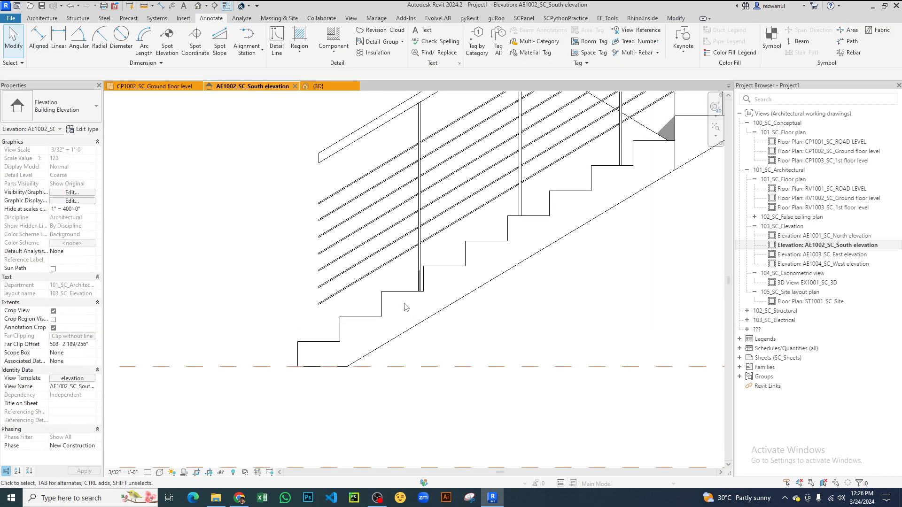
pyautogui.scroll(-3, 405, 304)
pyautogui.moveTo(400, 322); pyautogui.dragTo(368, 360, button='middle')
pyautogui.scroll(4, 341, 249)
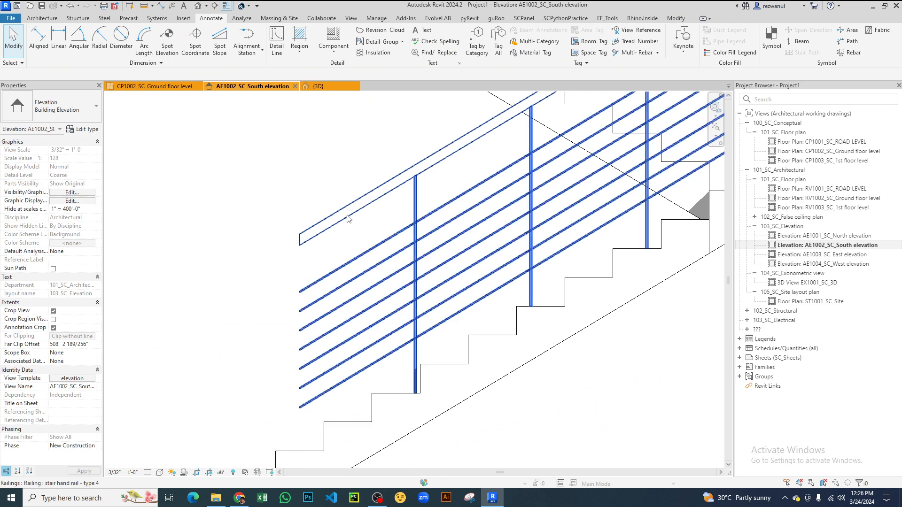
pyautogui.click(347, 218)
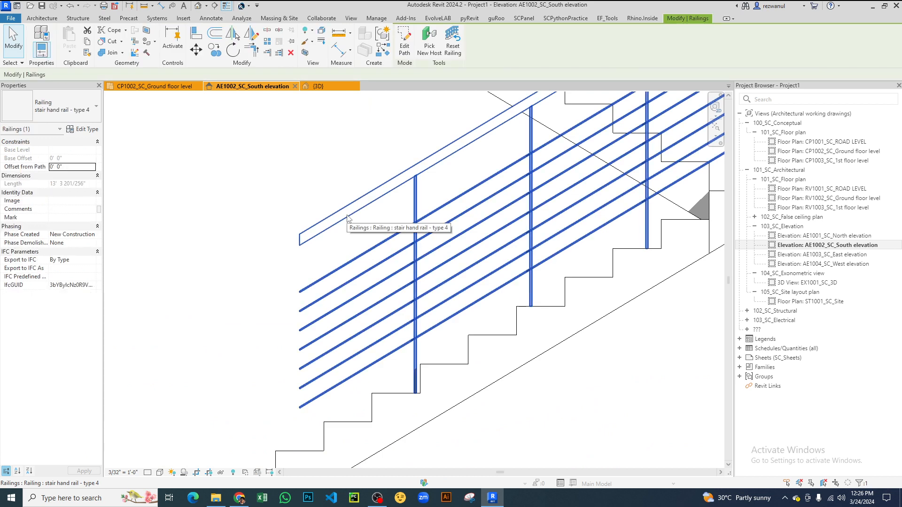
pyautogui.click(87, 129)
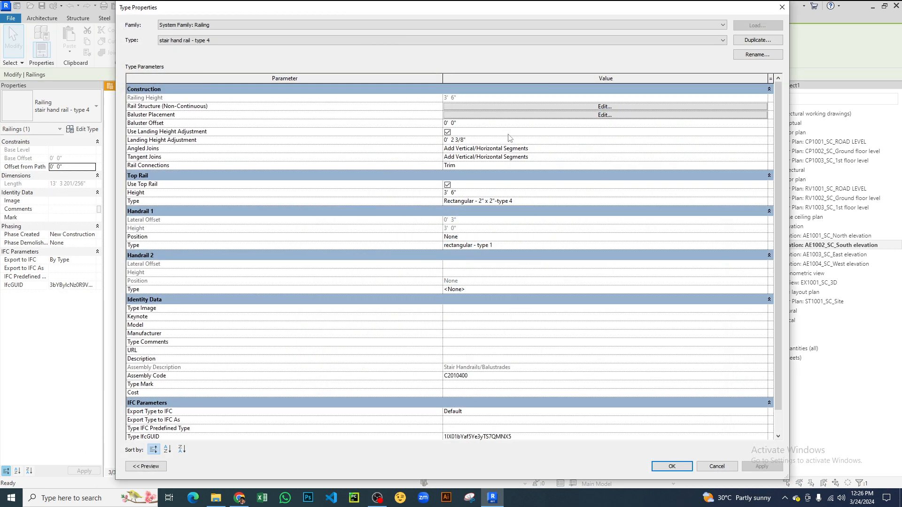
pyautogui.click(601, 115)
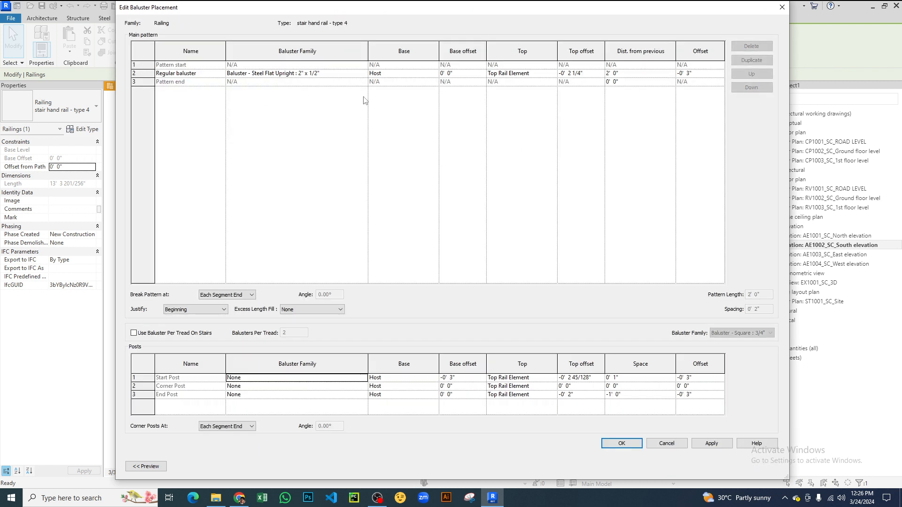
pyautogui.click(640, 74)
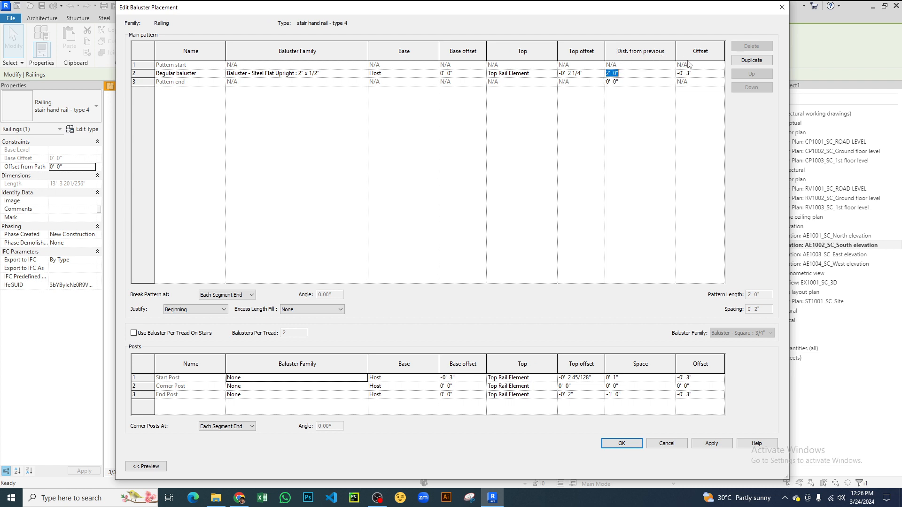
pyautogui.click(782, 7)
pyautogui.press('Escape')
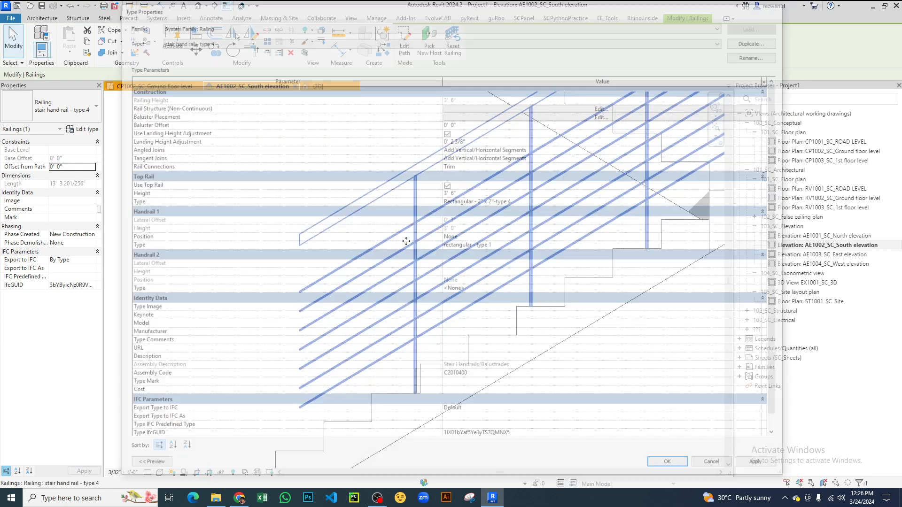
# Examine the first baluster and the lower rail ends against the bottom stair treads
pyautogui.moveTo(407, 319); pyautogui.dragTo(415, 196, button='middle')
pyautogui.scroll(2, 365, 301)
pyautogui.scroll(1, 366, 303)
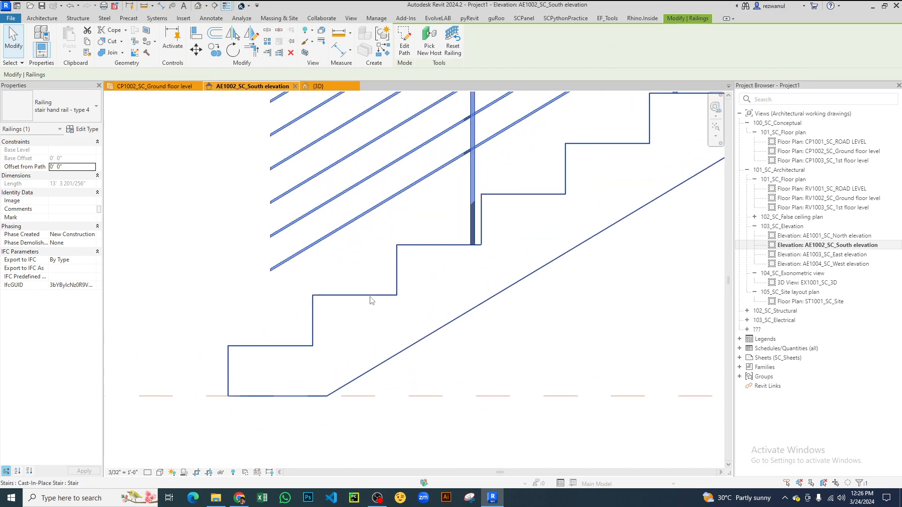
pyautogui.scroll(-2, 258, 357)
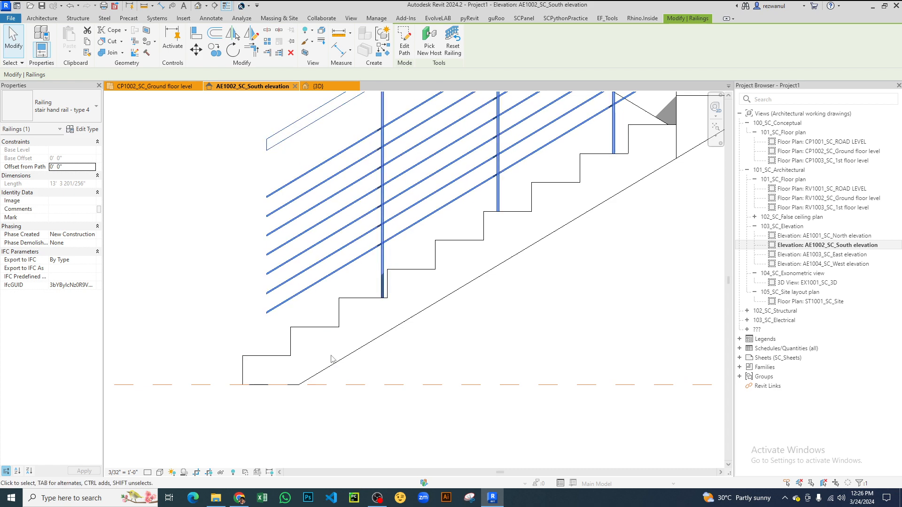
pyautogui.moveTo(328, 321)
pyautogui.mouseDown(button='middle')
pyautogui.moveTo(342, 379)
pyautogui.moveTo(333, 306)
pyautogui.mouseUp(button='middle')
pyautogui.scroll(3, 277, 357)
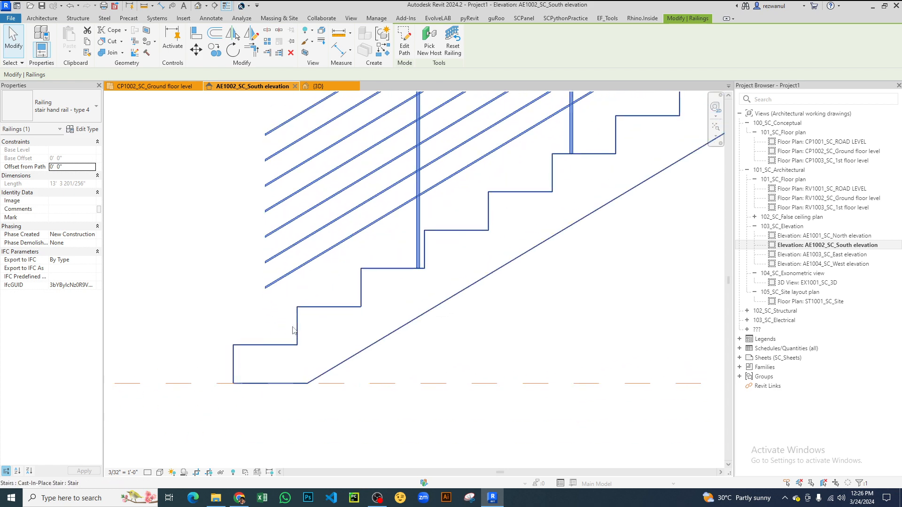
pyautogui.scroll(-1, 297, 358)
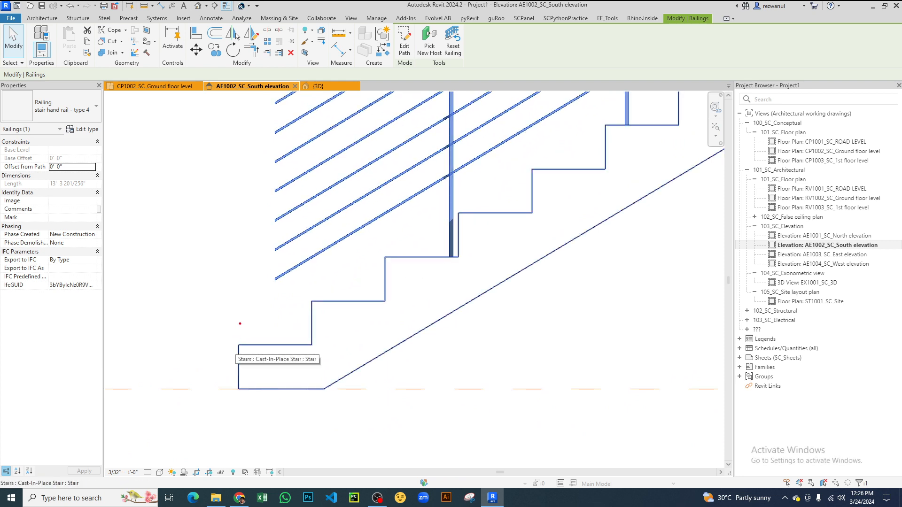
# Examine the bottom tread's depth and the baluster positions along the lower stair flight
pyautogui.moveTo(240, 324)
pyautogui.mouseDown()
pyautogui.moveTo(240, 354)
pyautogui.moveTo(316, 332)
pyautogui.mouseUp()
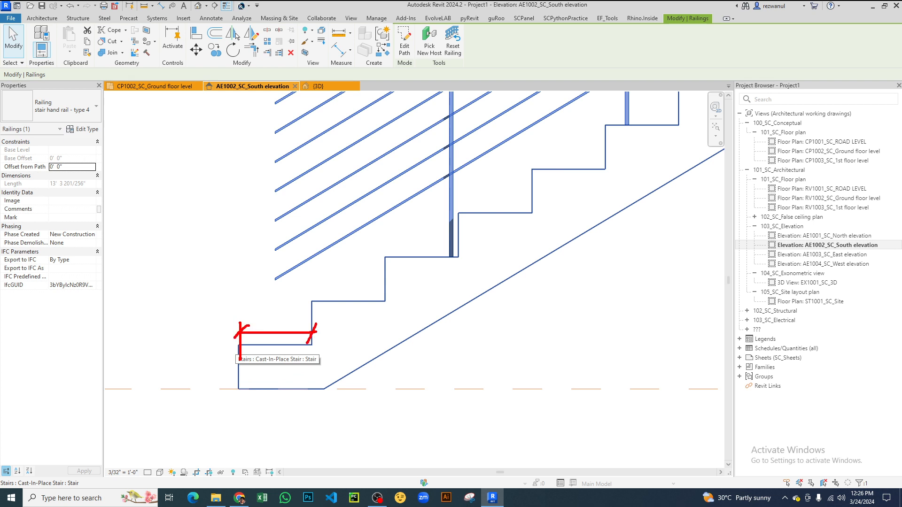
pyautogui.moveTo(268, 303)
pyautogui.mouseDown()
pyautogui.moveTo(274, 318)
pyautogui.moveTo(288, 303)
pyautogui.mouseUp()
pyautogui.moveTo(280, 325); pyautogui.dragTo(277, 345)
pyautogui.press('Escape')
pyautogui.scroll(-3, 284, 339)
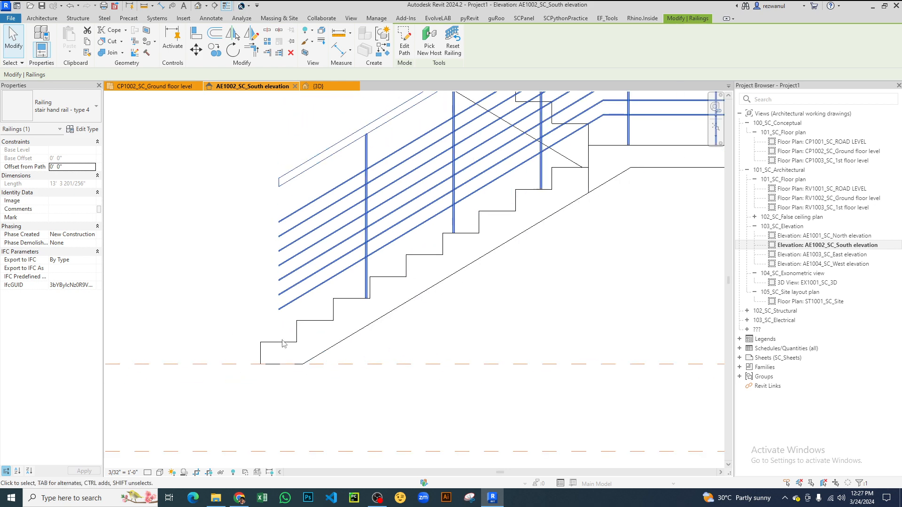
pyautogui.press('Escape')
pyautogui.scroll(-1, 291, 296)
pyautogui.scroll(2, 448, 127)
pyautogui.scroll(-2, 314, 300)
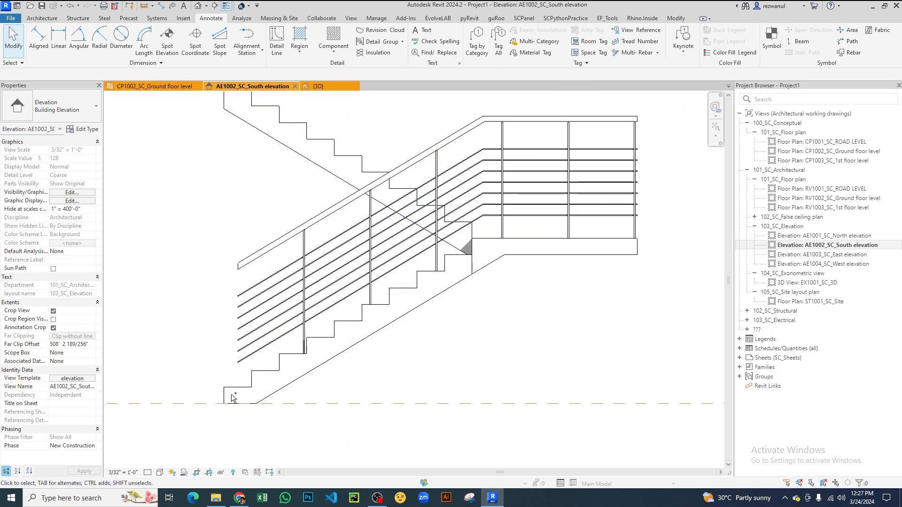
pyautogui.hotkey('ctrl', '2')
pyautogui.moveTo(223, 388)
pyautogui.mouseDown()
pyautogui.moveTo(462, 238)
pyautogui.moveTo(473, 256)
pyautogui.mouseUp()
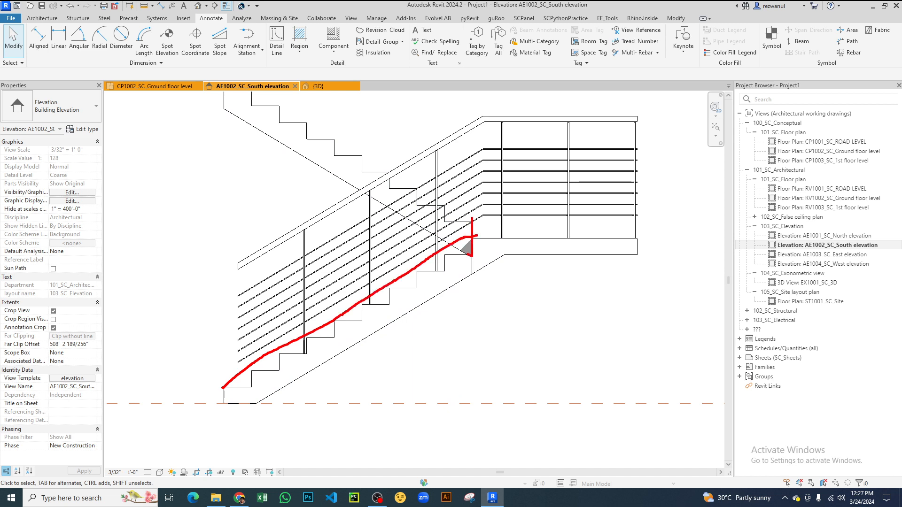
pyautogui.moveTo(225, 370); pyautogui.dragTo(222, 401)
pyautogui.moveTo(308, 194); pyautogui.dragTo(305, 352)
pyautogui.moveTo(388, 140); pyautogui.dragTo(386, 316)
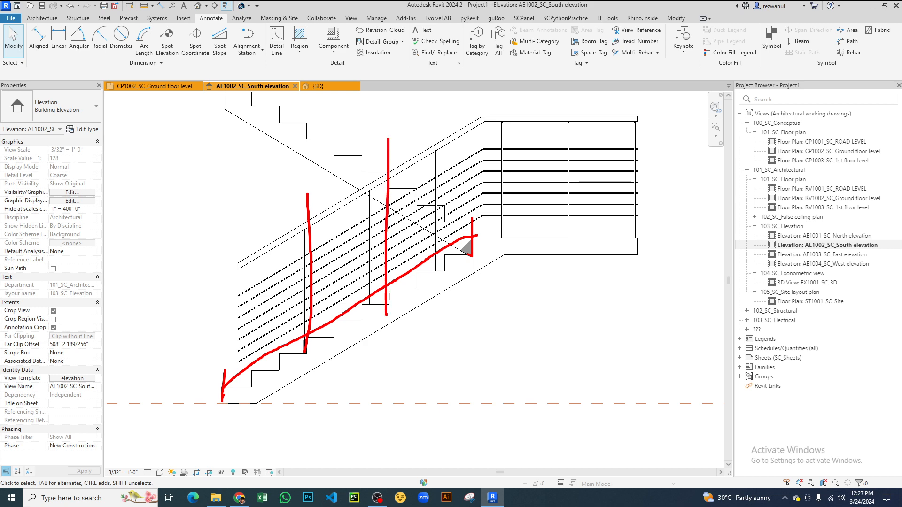
pyautogui.press('Escape')
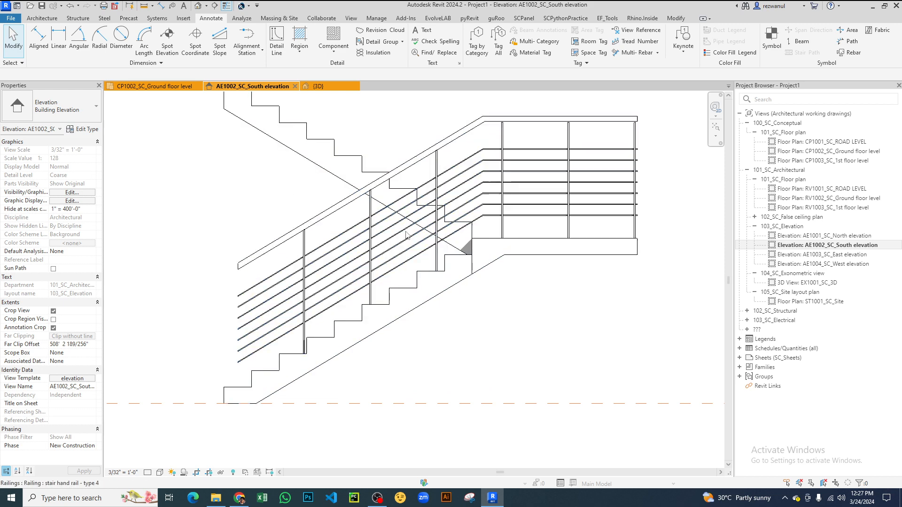
# Trace the baluster spacing across the lowest treads, from the railing's start to the middle of the fourth tread
pyautogui.scroll(3, 243, 397)
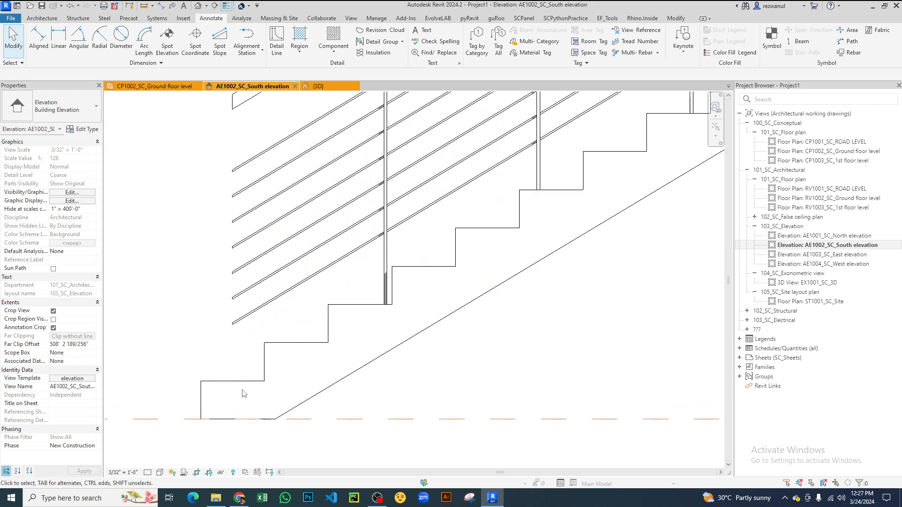
pyautogui.scroll(3, 232, 375)
pyautogui.scroll(-2, 399, 324)
pyautogui.scroll(-1, 399, 323)
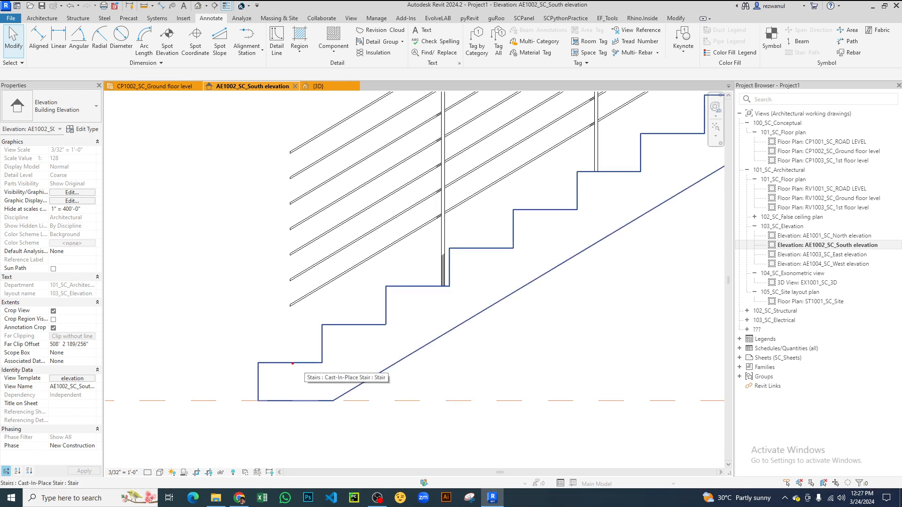
pyautogui.moveTo(301, 357); pyautogui.dragTo(292, 371)
pyautogui.moveTo(335, 324)
pyautogui.mouseDown()
pyautogui.moveTo(387, 324)
pyautogui.moveTo(369, 336)
pyautogui.mouseUp()
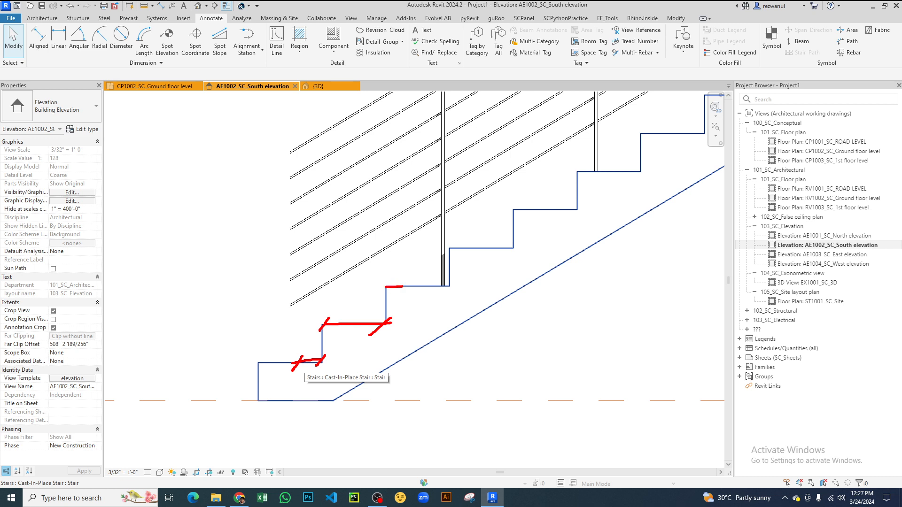
pyautogui.moveTo(403, 286); pyautogui.dragTo(455, 284)
pyautogui.moveTo(452, 248)
pyautogui.mouseDown()
pyautogui.moveTo(480, 248)
pyautogui.moveTo(471, 258)
pyautogui.mouseUp()
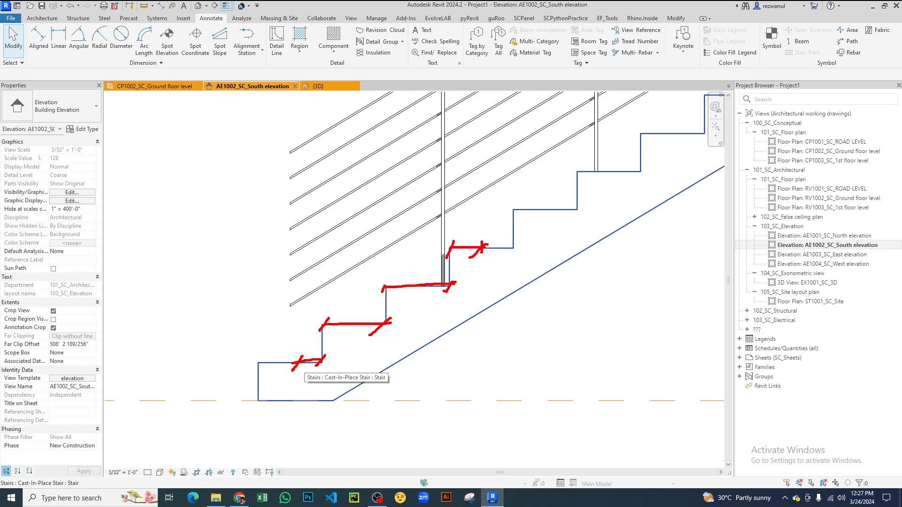
pyautogui.scroll(-4, 348, 361)
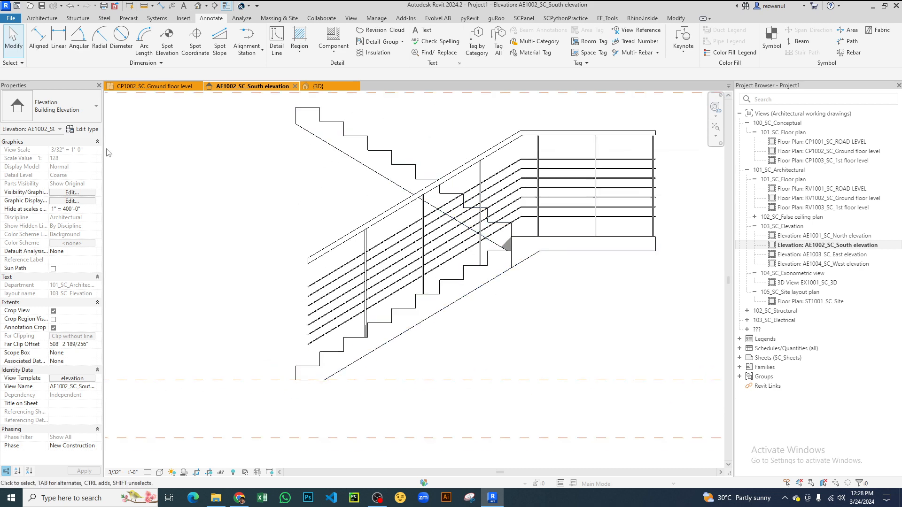
# Set the regular baluster's distance from previous to 2' 6" in the stair hand rail - type 4 baluster placement
pyautogui.click(83, 129)
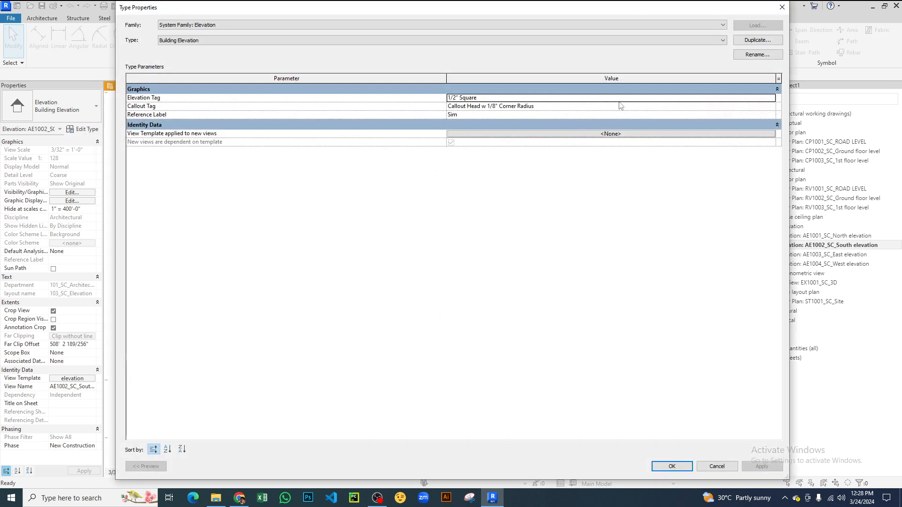
pyautogui.press('Escape')
pyautogui.click(422, 194)
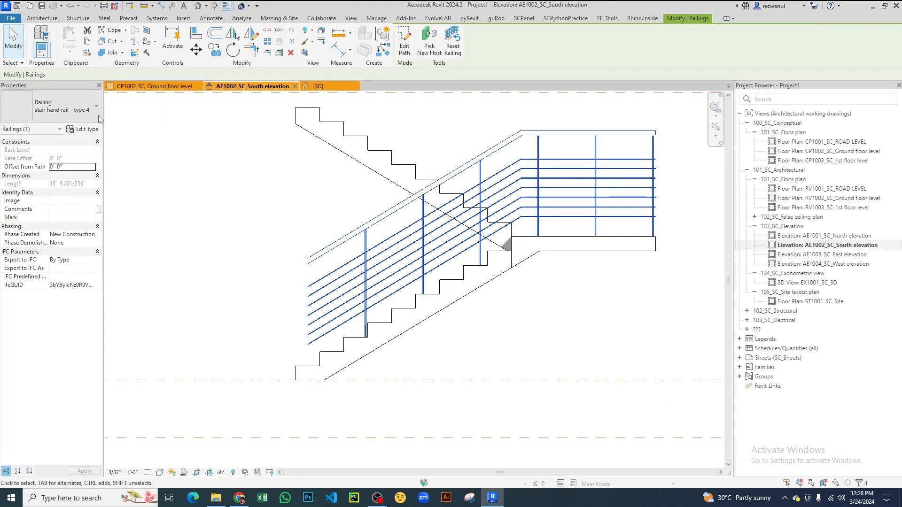
pyautogui.click(83, 129)
pyautogui.click(641, 115)
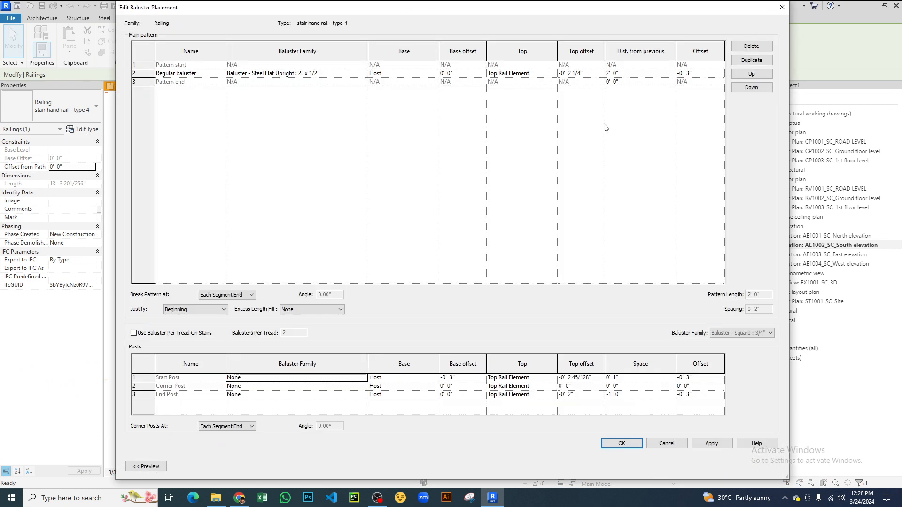
pyautogui.click(642, 74)
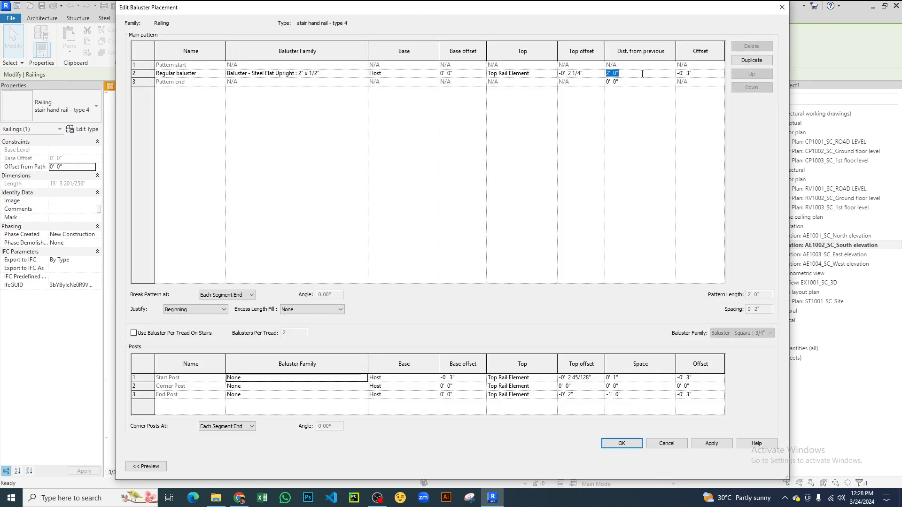
pyautogui.write('2\' 6"')
pyautogui.press('Tab')
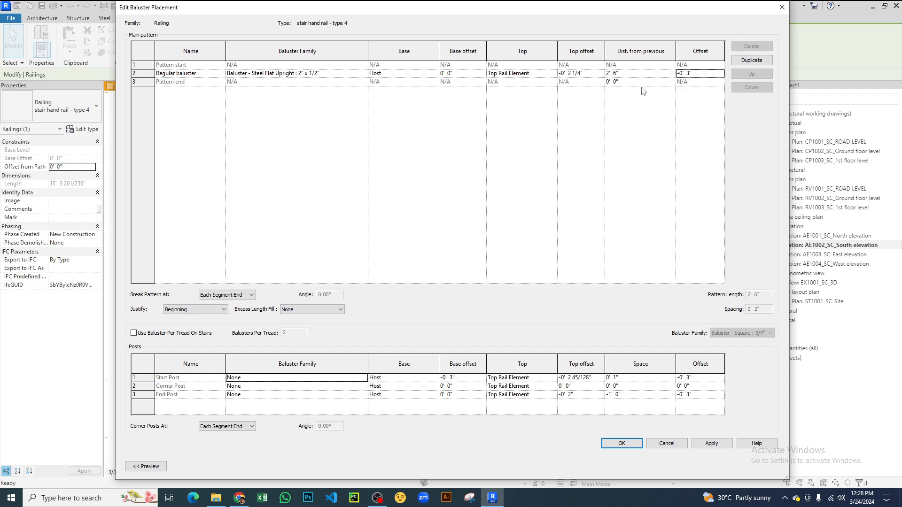
pyautogui.click(633, 444)
pyautogui.click(654, 471)
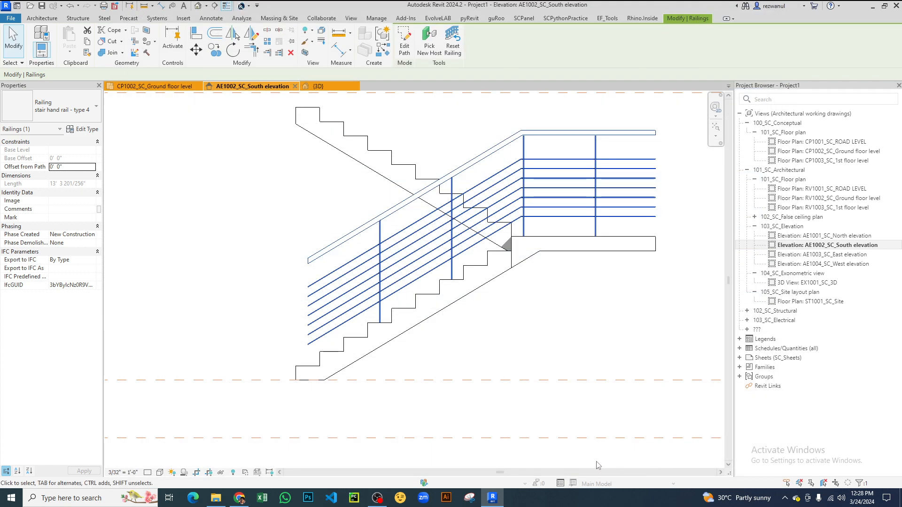
# Examine where the first two balusters land on their stair treads and how the lower rail ends sit above the bottom tread
pyautogui.click(508, 412)
pyautogui.scroll(3, 405, 321)
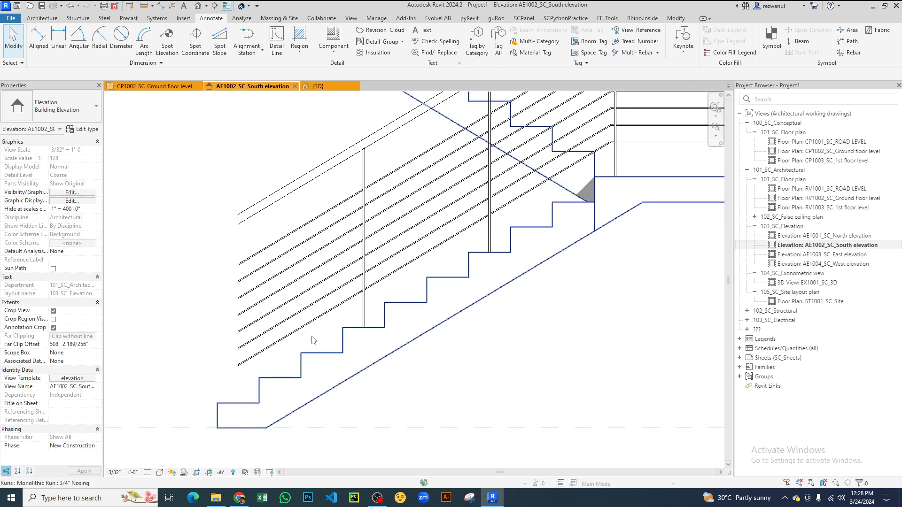
pyautogui.moveTo(371, 321); pyautogui.dragTo(327, 380, button='middle')
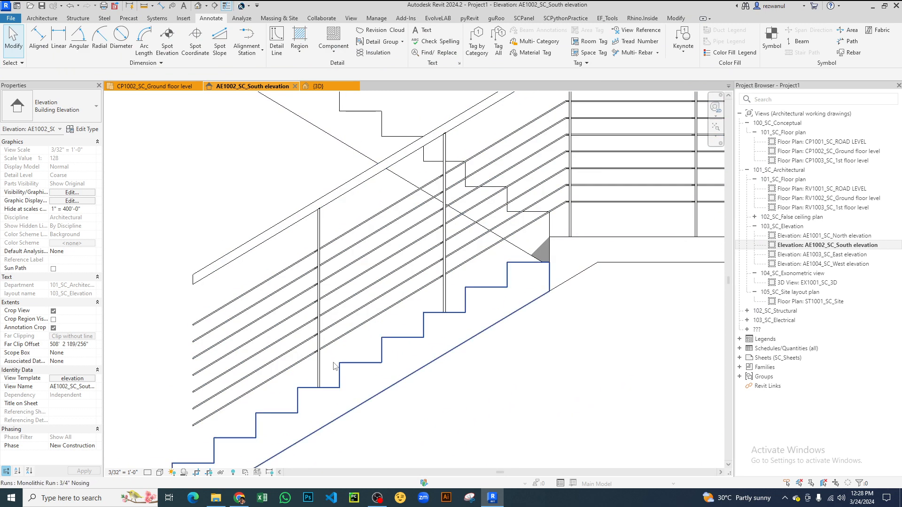
pyautogui.scroll(3, 301, 366)
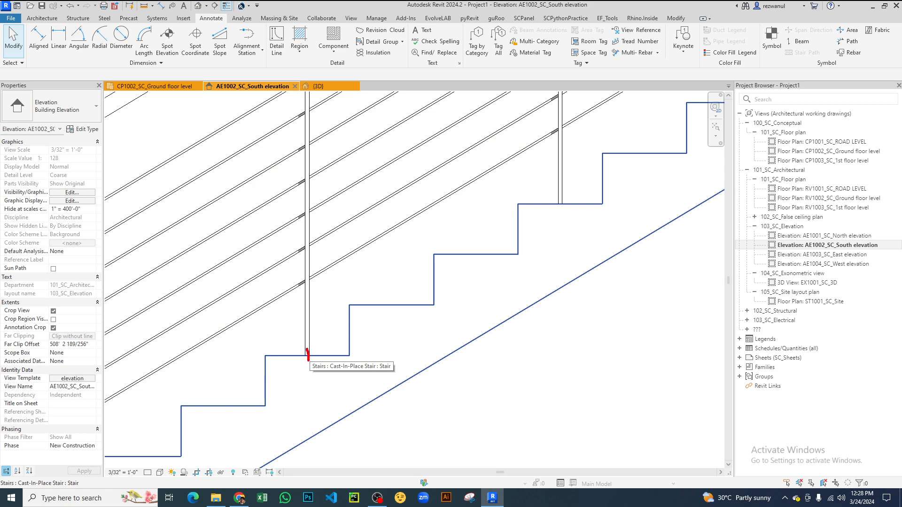
pyautogui.moveTo(562, 184); pyautogui.dragTo(557, 222)
pyautogui.scroll(-5, 427, 329)
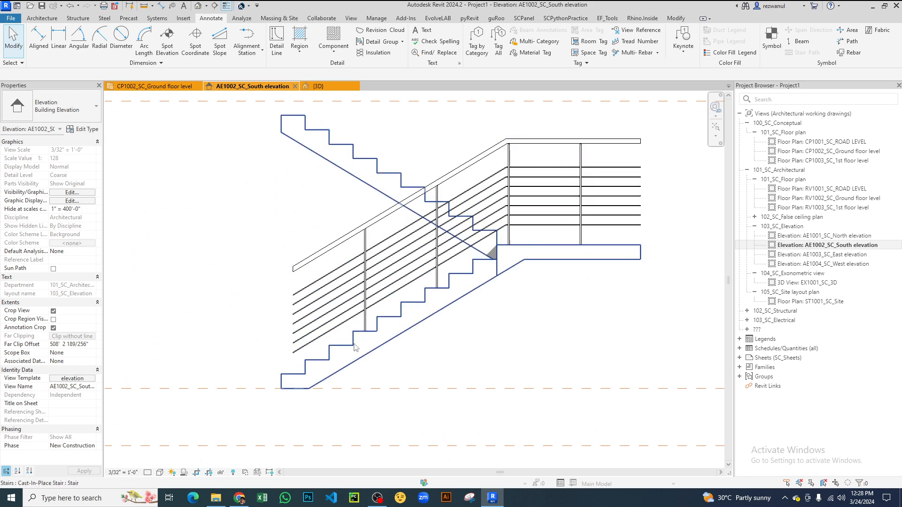
pyautogui.scroll(3, 354, 343)
pyautogui.scroll(4, 245, 462)
pyautogui.scroll(3, 199, 393)
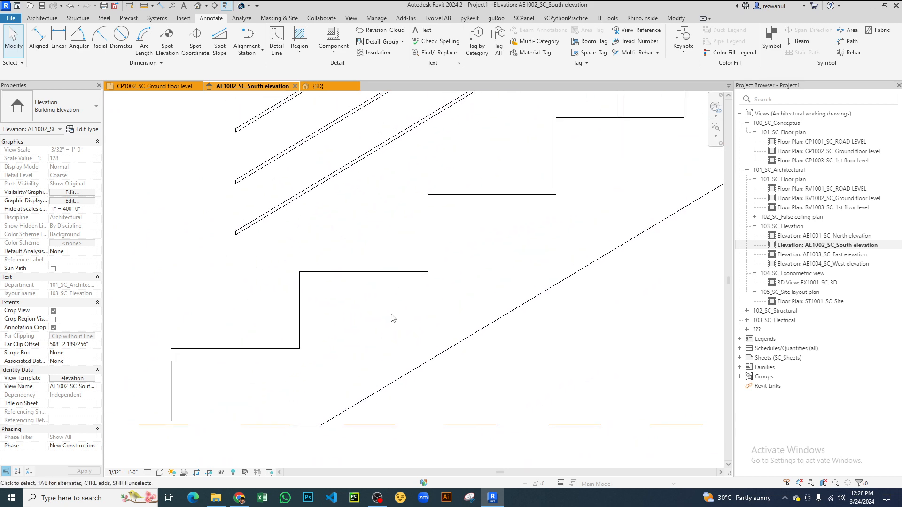
pyautogui.scroll(-7, 430, 324)
pyautogui.scroll(2, 464, 277)
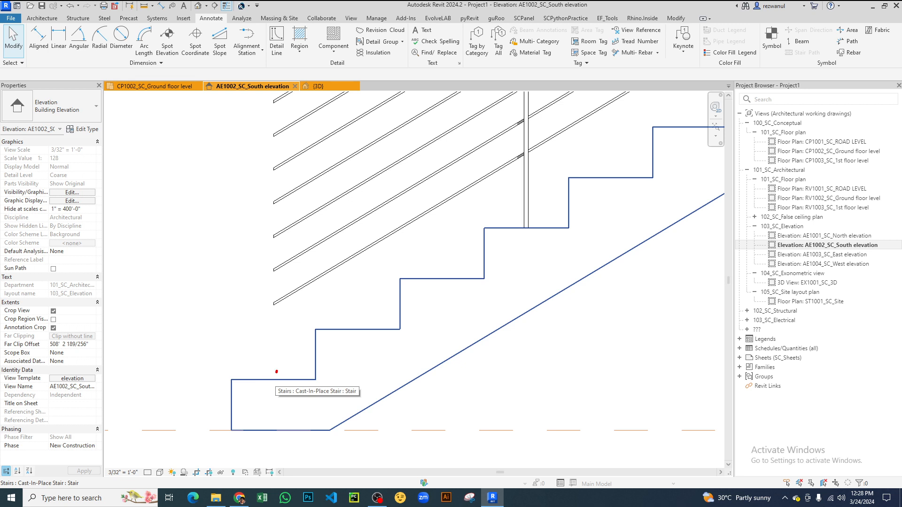
# Trace the distance from the lower rail ends to the first baluster and compare it with the tread depths below
pyautogui.moveTo(280, 292); pyautogui.dragTo(275, 317)
pyautogui.moveTo(528, 153)
pyautogui.mouseDown()
pyautogui.moveTo(472, 201)
pyautogui.moveTo(274, 310)
pyautogui.mouseUp()
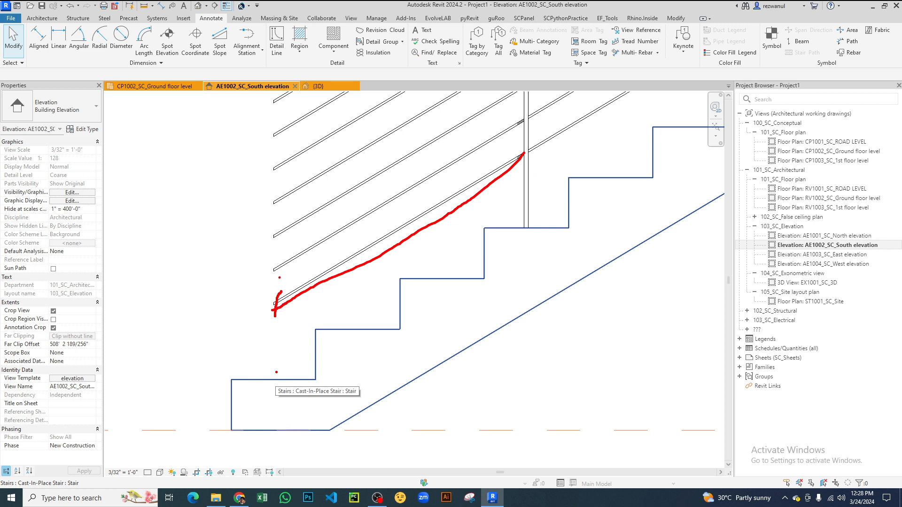
pyautogui.moveTo(280, 277); pyautogui.dragTo(263, 325)
pyautogui.moveTo(528, 141); pyautogui.dragTo(518, 164)
pyautogui.moveTo(278, 352)
pyautogui.mouseDown()
pyautogui.moveTo(274, 389)
pyautogui.moveTo(311, 382)
pyautogui.mouseUp()
pyautogui.moveTo(315, 329); pyautogui.dragTo(398, 328)
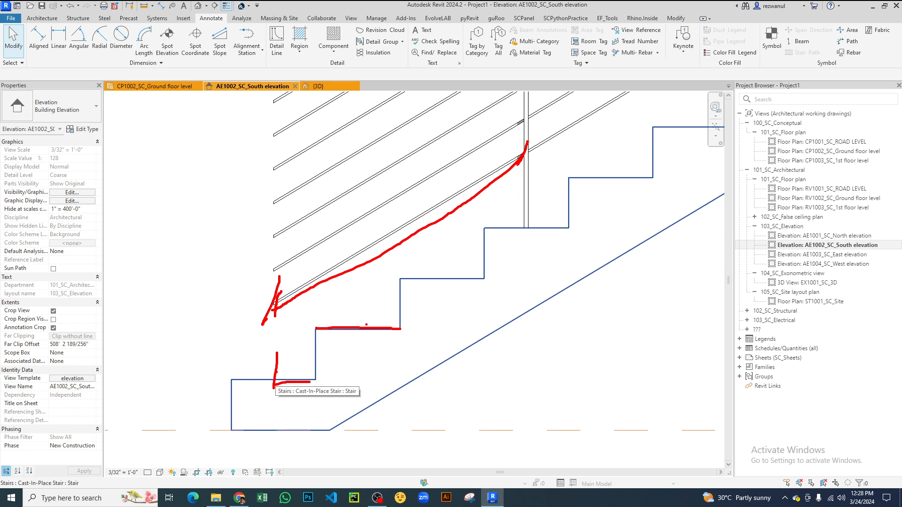
pyautogui.moveTo(360, 319); pyautogui.dragTo(360, 338)
pyautogui.moveTo(310, 381)
pyautogui.mouseDown()
pyautogui.moveTo(319, 381)
pyautogui.moveTo(315, 374)
pyautogui.mouseUp()
pyautogui.moveTo(321, 319)
pyautogui.mouseDown()
pyautogui.moveTo(314, 330)
pyautogui.moveTo(352, 338)
pyautogui.mouseUp()
pyautogui.moveTo(296, 359); pyautogui.dragTo(303, 366)
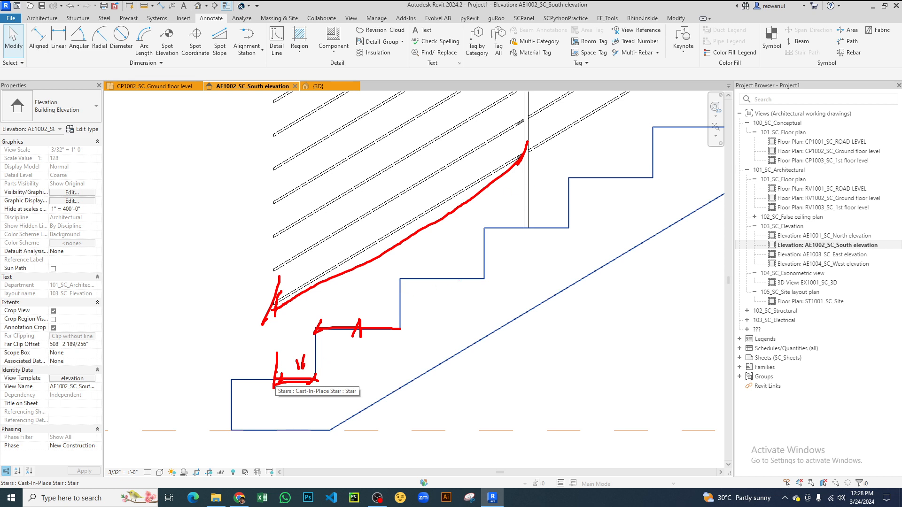
pyautogui.moveTo(443, 272); pyautogui.dragTo(442, 287)
pyautogui.moveTo(282, 381); pyautogui.dragTo(319, 380)
pyautogui.moveTo(321, 331); pyautogui.dragTo(395, 331)
pyautogui.moveTo(402, 280); pyautogui.dragTo(440, 286)
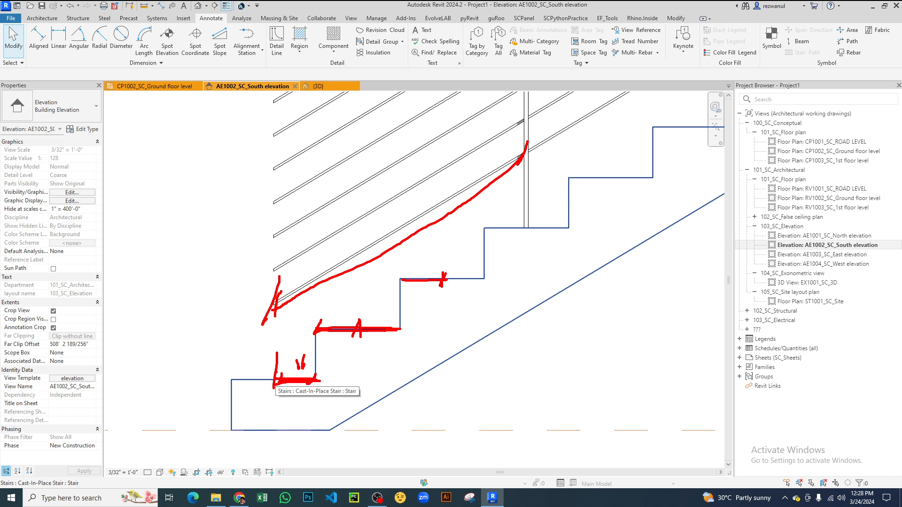
pyautogui.moveTo(423, 264); pyautogui.dragTo(427, 292)
pyautogui.press('Escape')
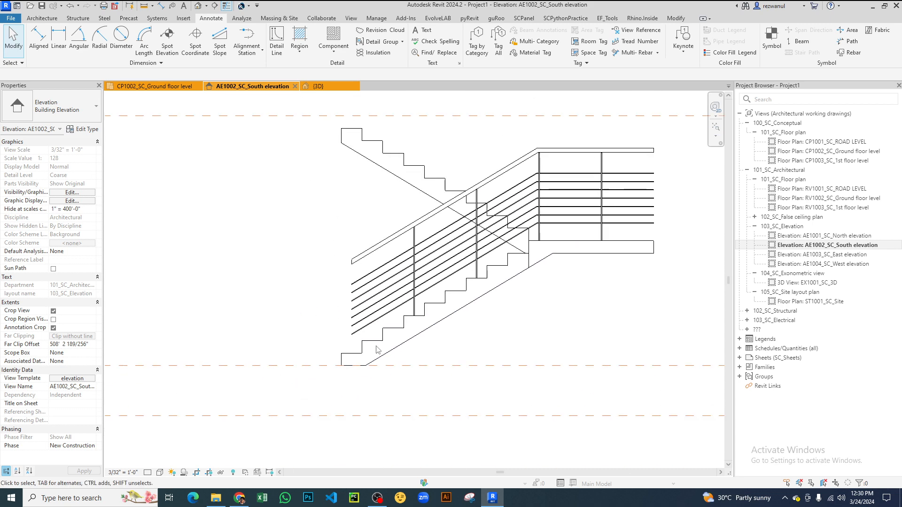
pyautogui.scroll(3, 429, 171)
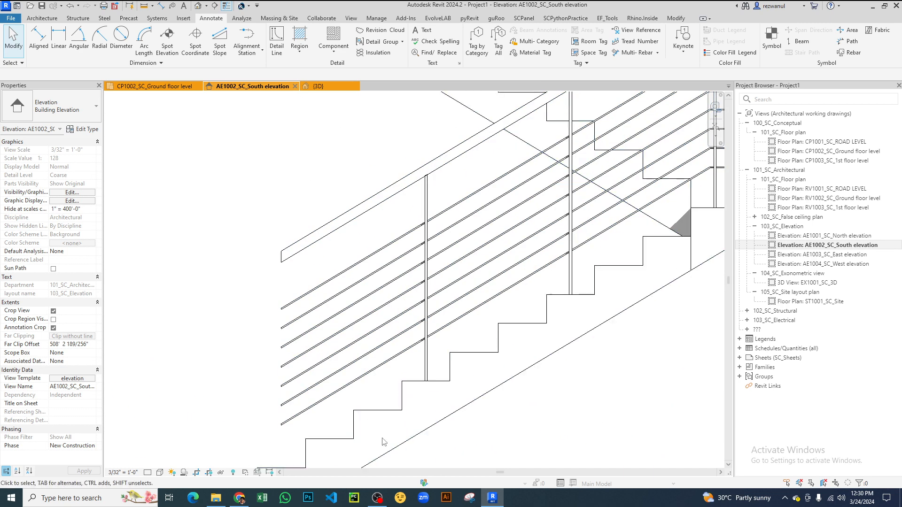
pyautogui.scroll(3, 368, 419)
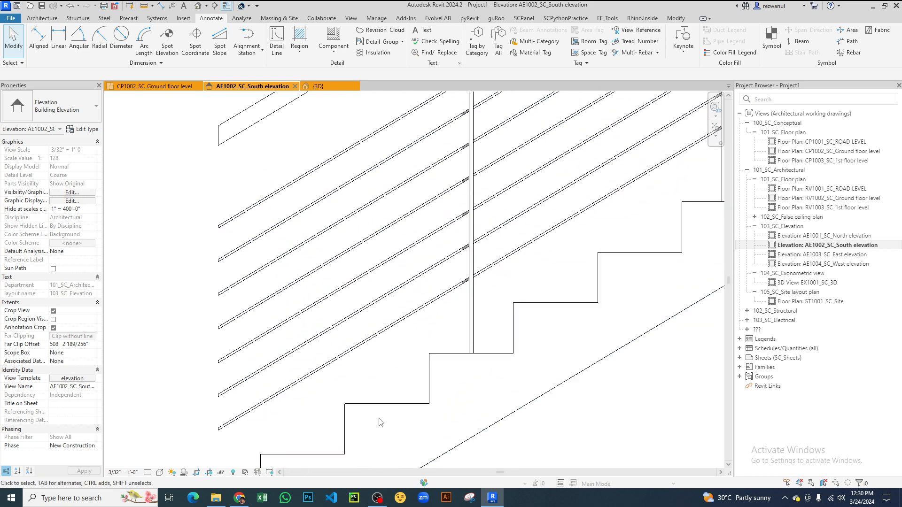
pyautogui.scroll(-5, 369, 365)
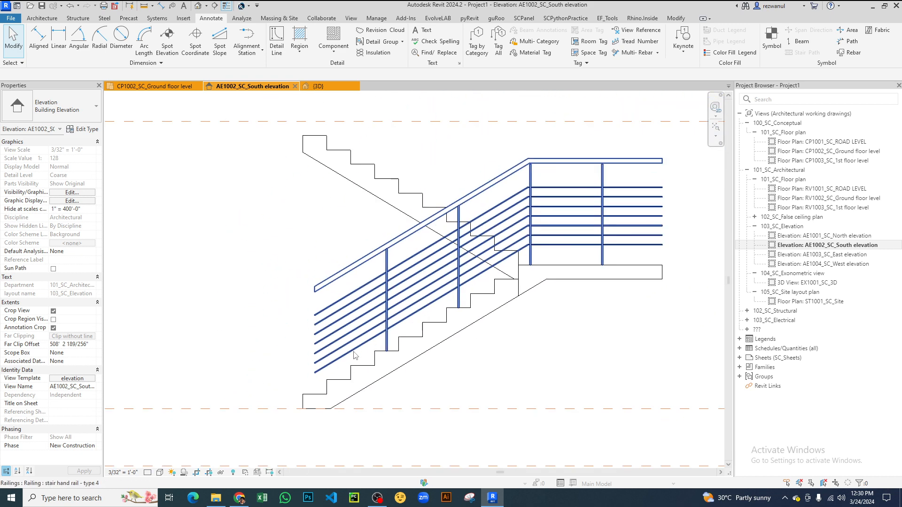
pyautogui.scroll(-2, 525, 299)
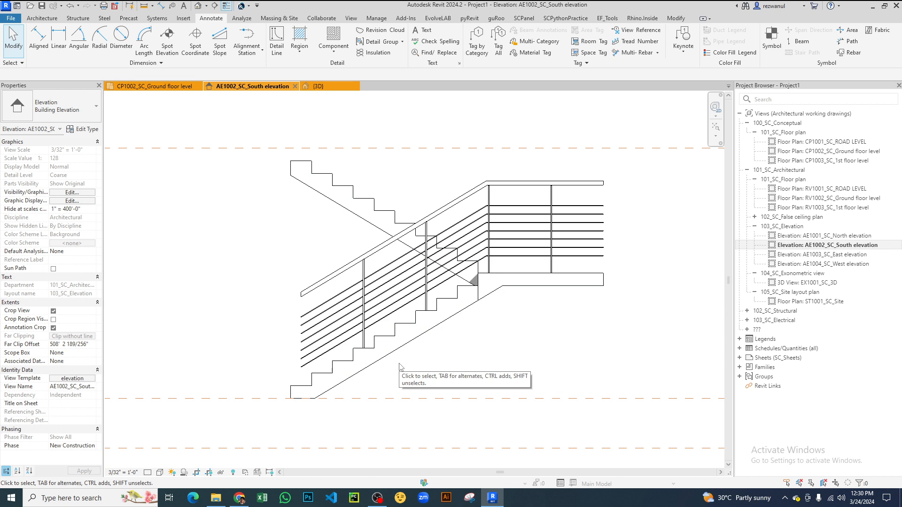
pyautogui.moveTo(399, 367); pyautogui.dragTo(426, 372, button='middle')
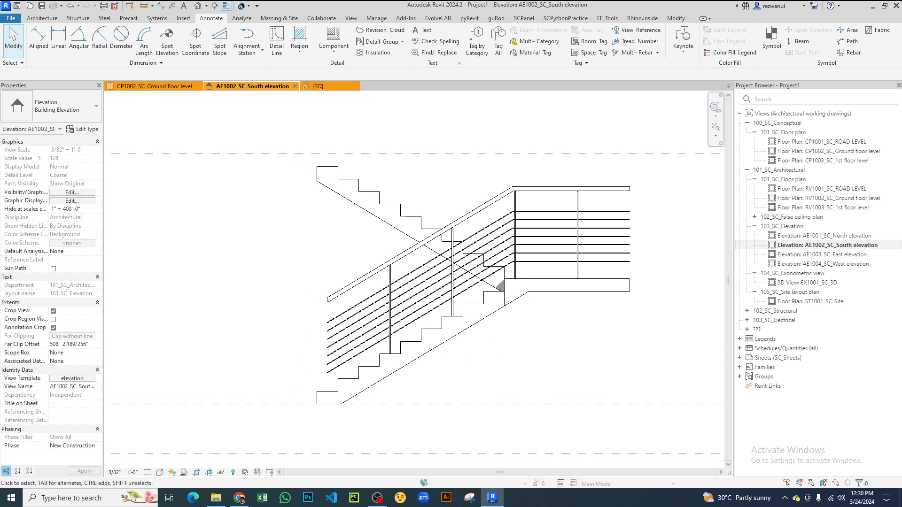